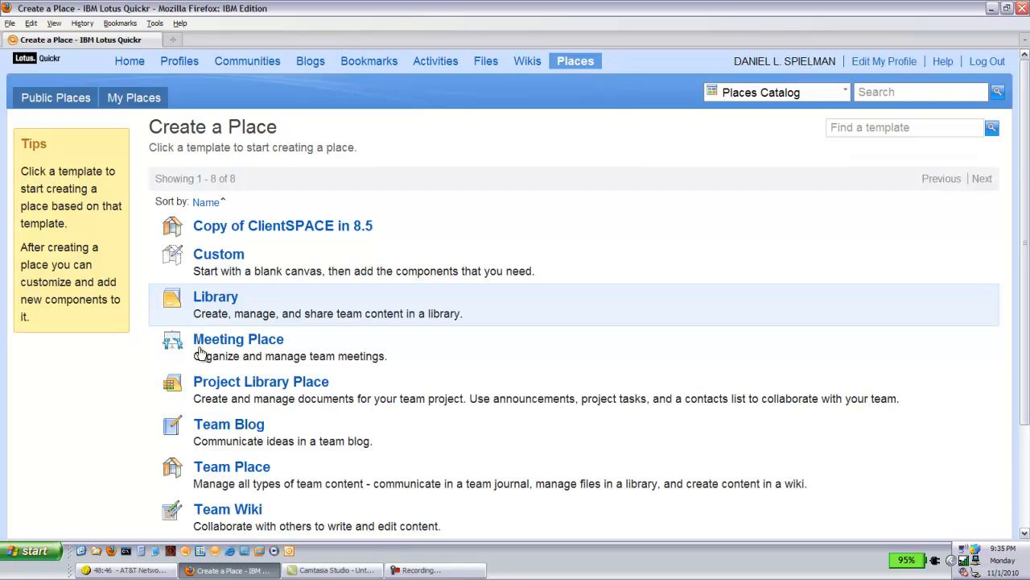
# - Start a new place from the Team Place template and name it RAC3DTV
pyautogui.click(227, 474)
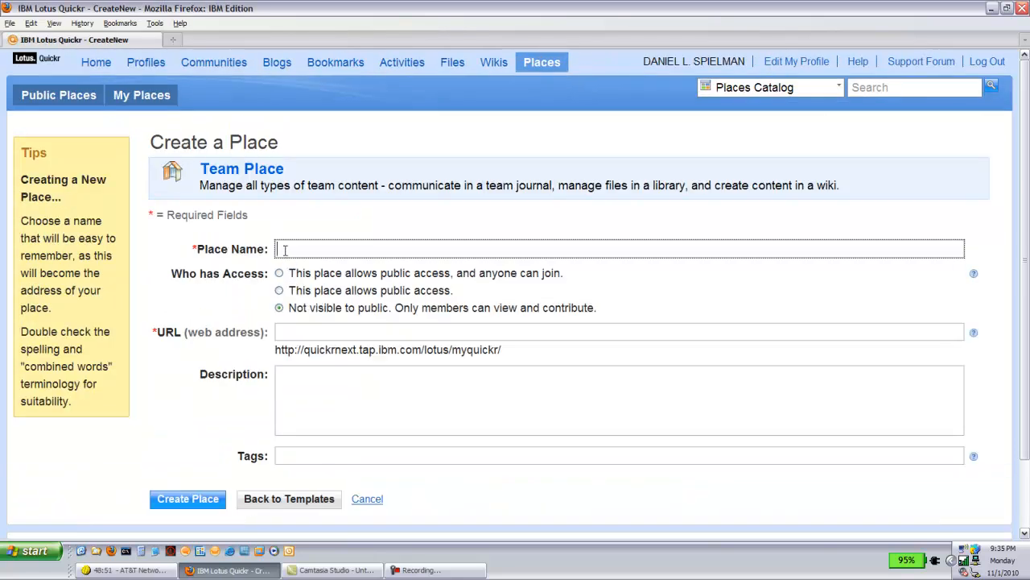
pyautogui.write('RAC3DTV')
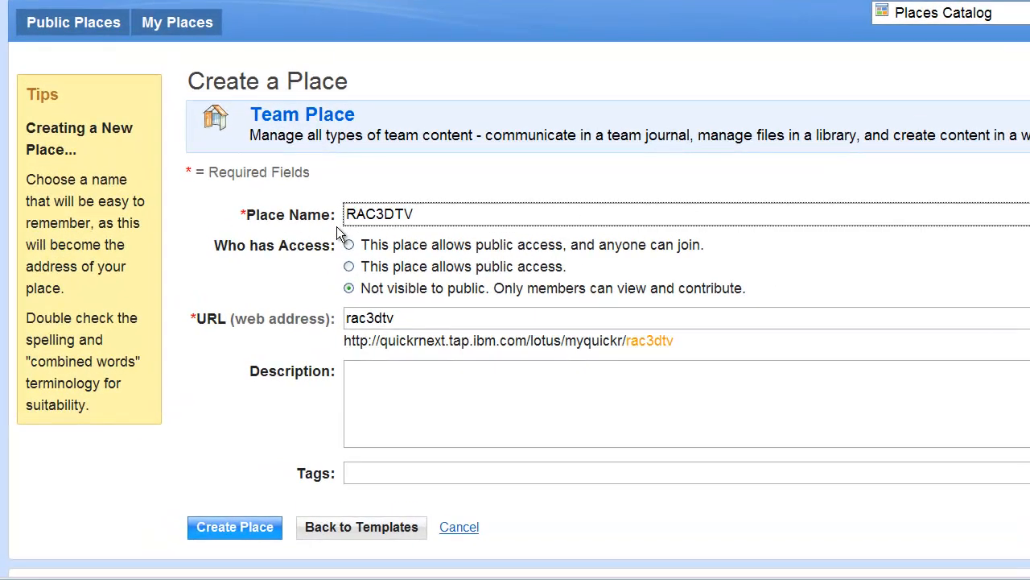
# - Allow public access that anyone can join, and describe the place as "Collaborative document repository and discussion area for 3D TV initiative."
pyautogui.click(348, 243)
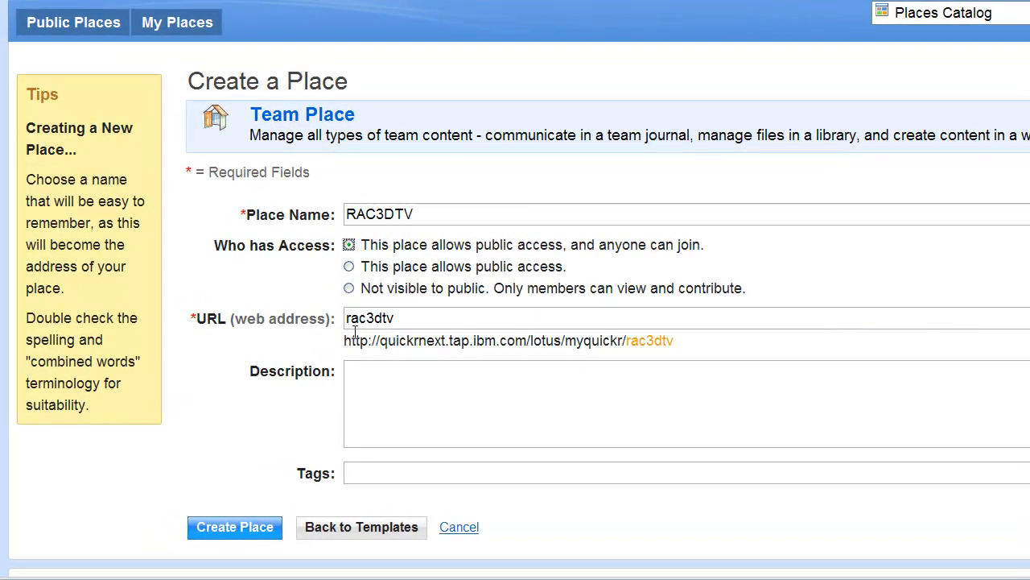
pyautogui.click(351, 372)
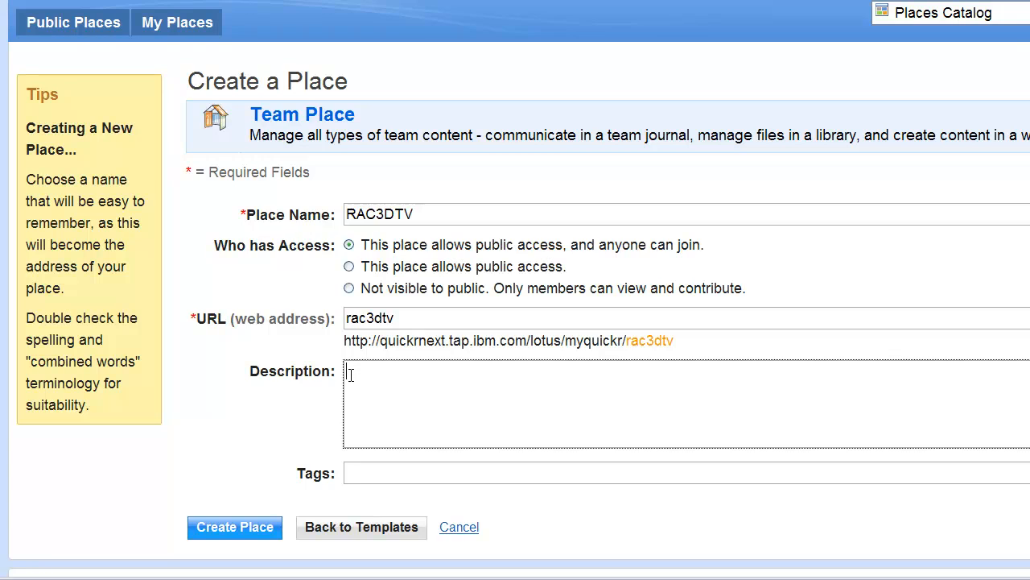
pyautogui.write('Collaborative ')
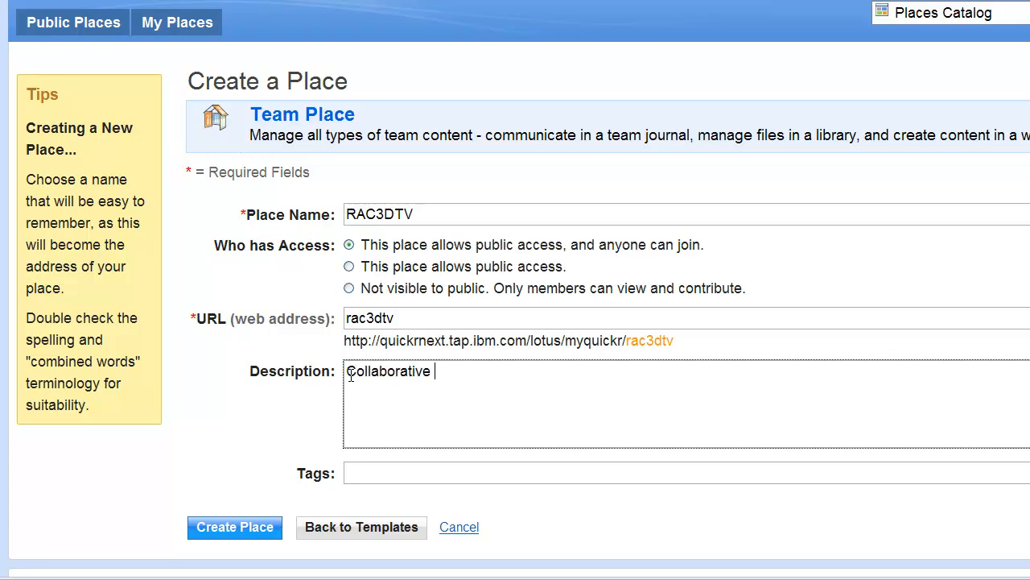
pyautogui.write('document rep')
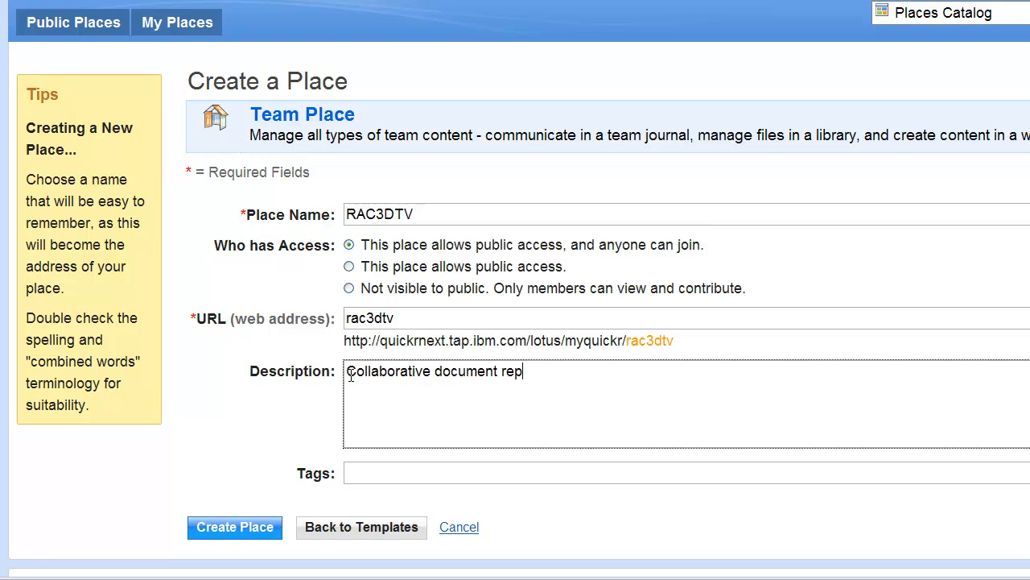
pyautogui.write('ository and discussion are')
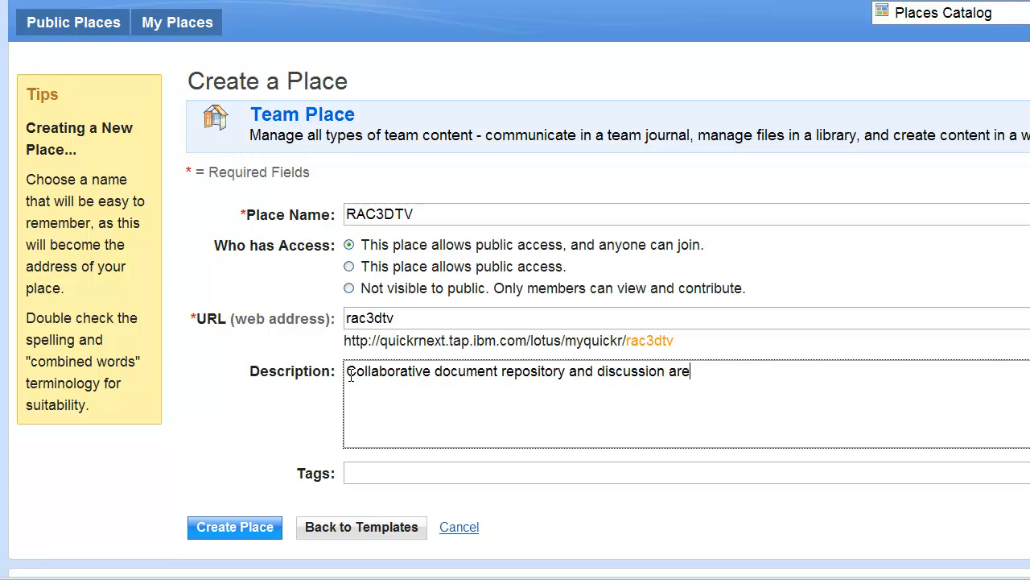
pyautogui.write('a for 3D TV ini')
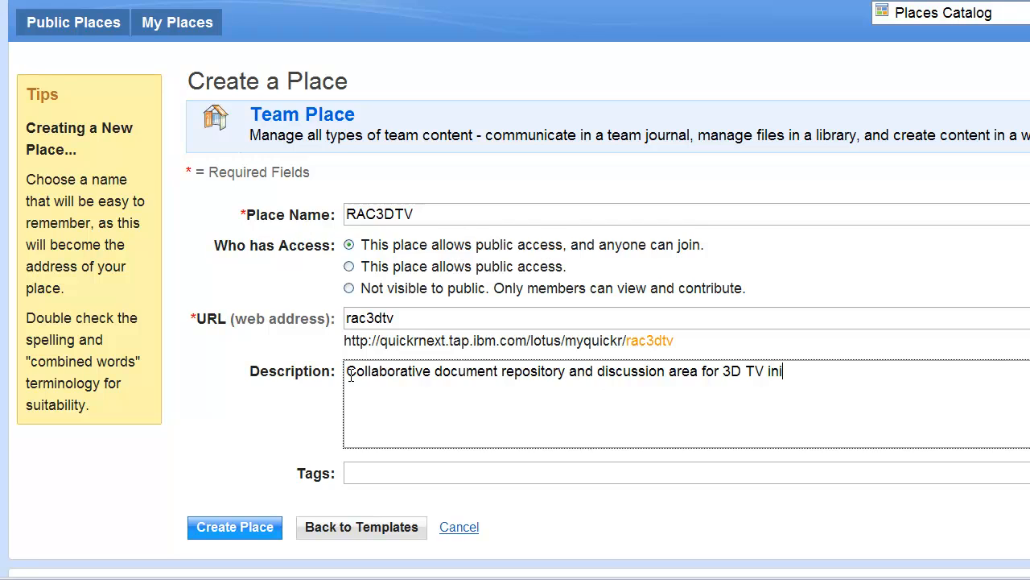
pyautogui.write('tiative.')
# - Tag the place "marketing products store tv 3d" and create it
pyautogui.press('Tab')
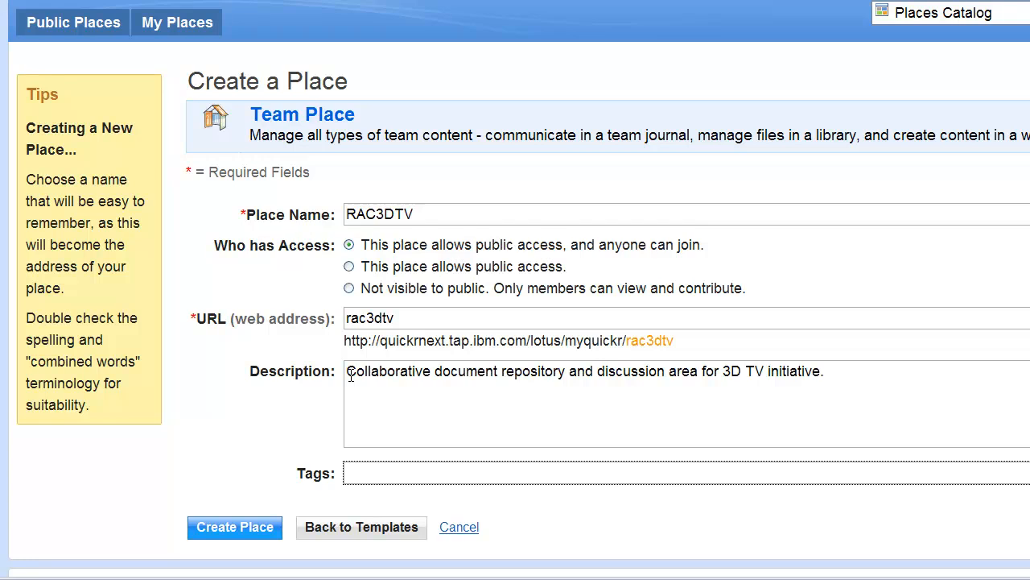
pyautogui.write('marketing products')
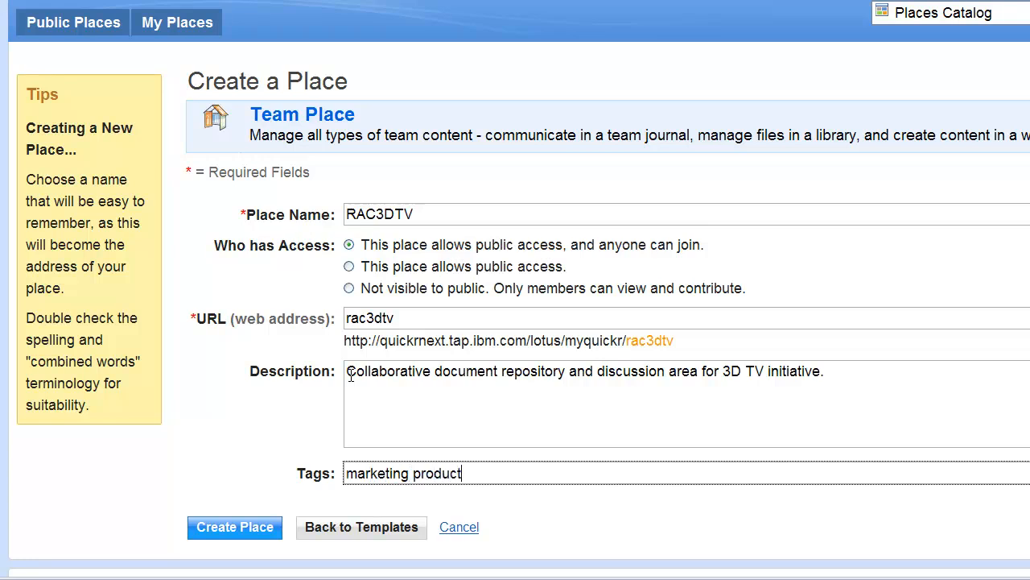
pyautogui.write(' store tv 3d')
pyautogui.click(220, 528)
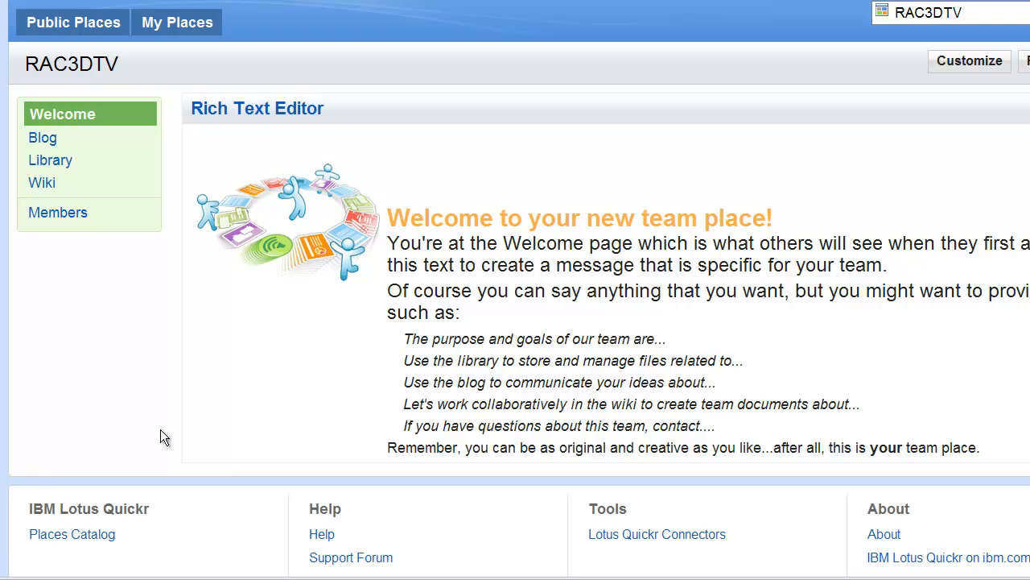
# - Add a colleague from the directory to the place's members and change that member's role to Editors
pyautogui.click(58, 213)
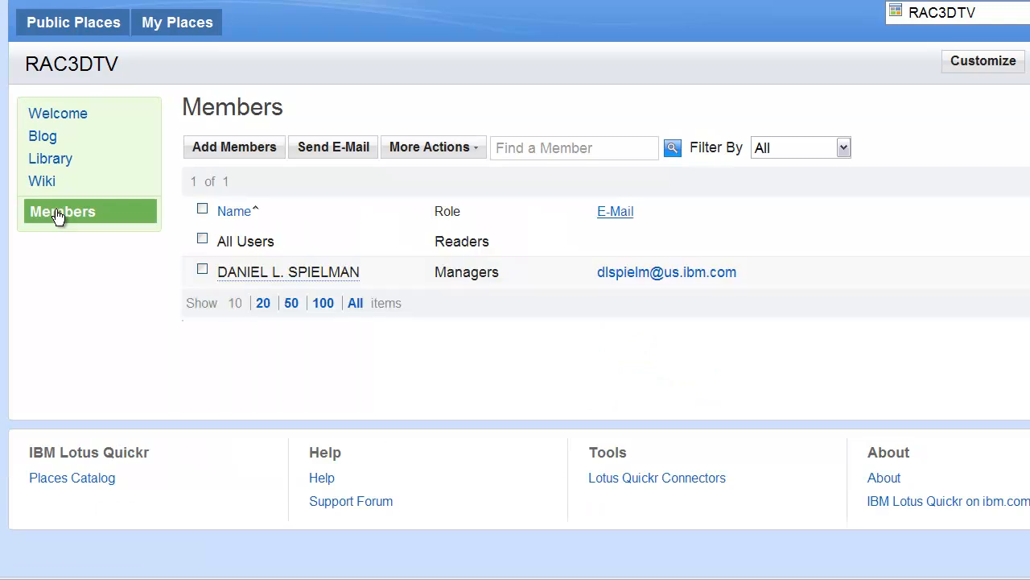
pyautogui.click(223, 149)
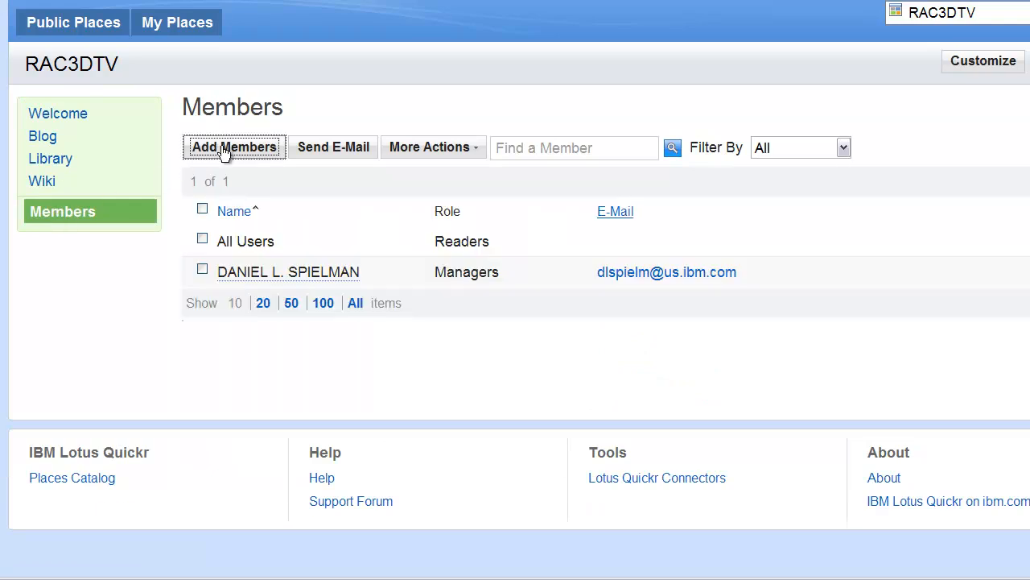
pyautogui.click(510, 196)
pyautogui.click(489, 256)
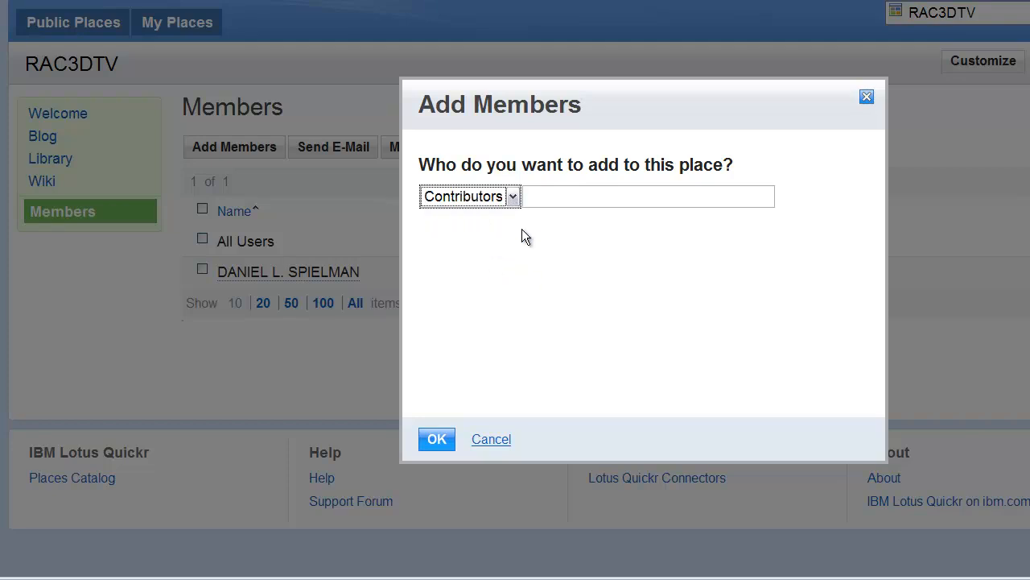
pyautogui.click(559, 196)
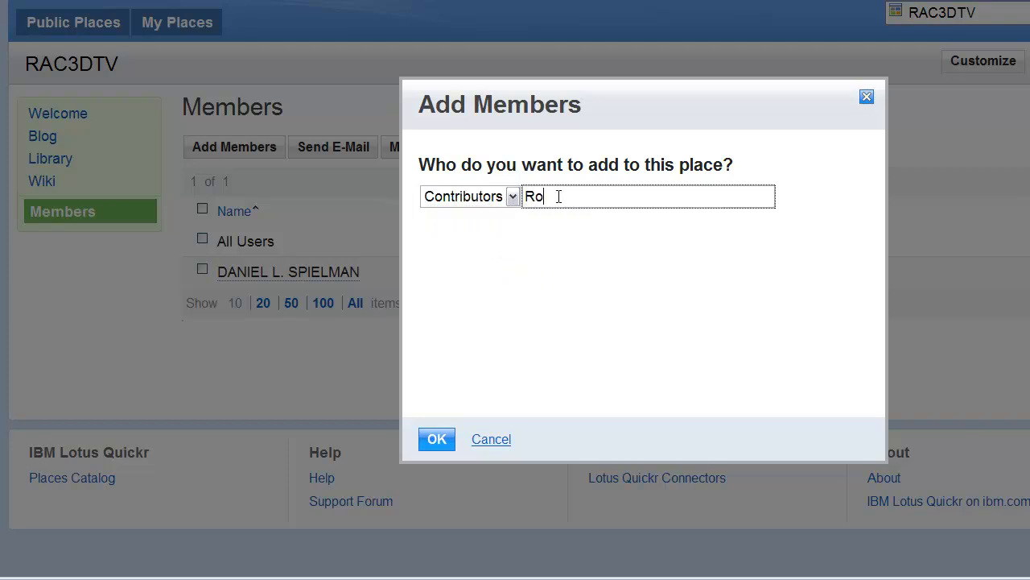
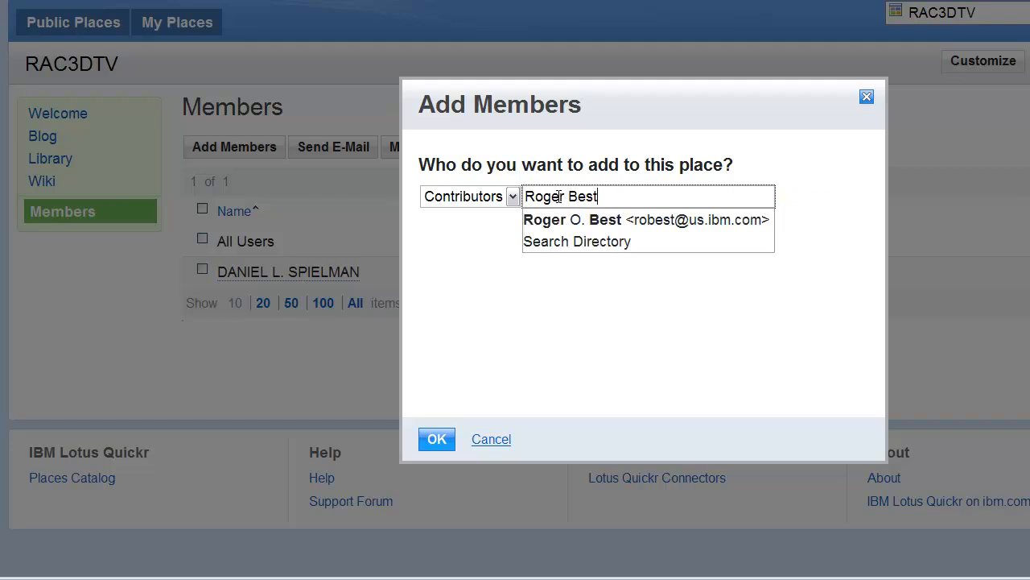
pyautogui.click(567, 222)
pyautogui.click(435, 440)
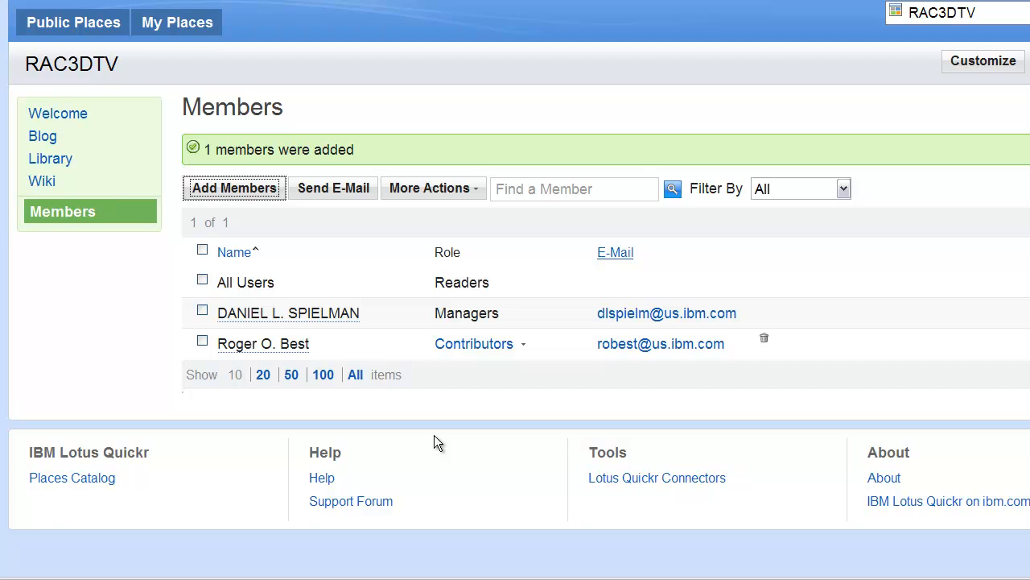
pyautogui.click(523, 347)
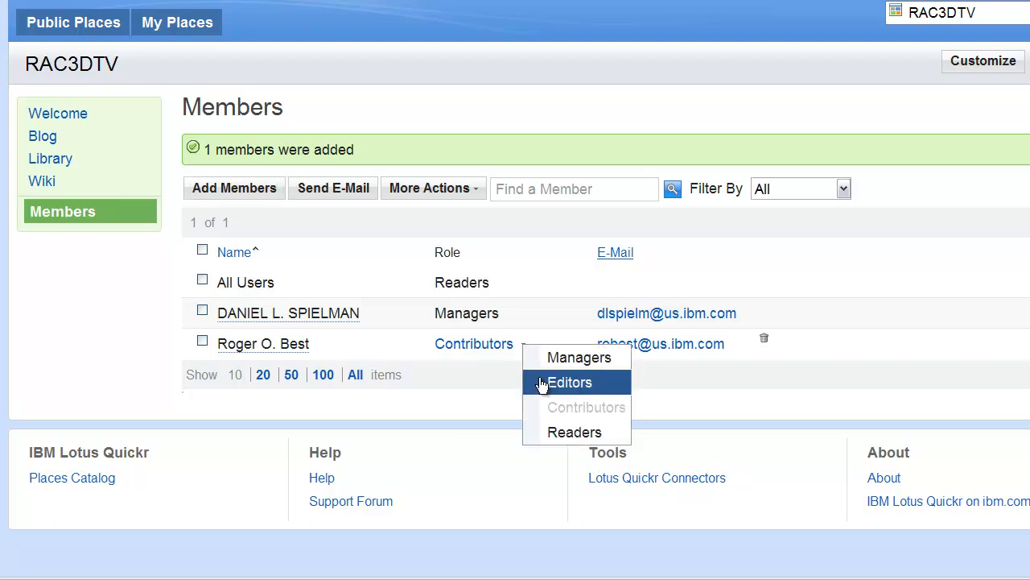
pyautogui.click(540, 384)
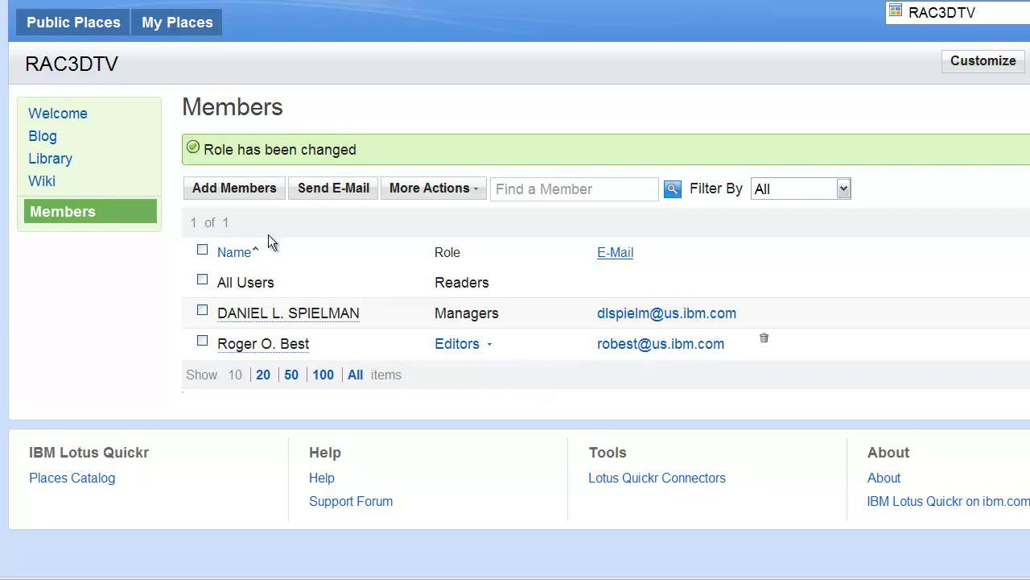
# - Create a library folder named Market Analysis
pyautogui.click(42, 166)
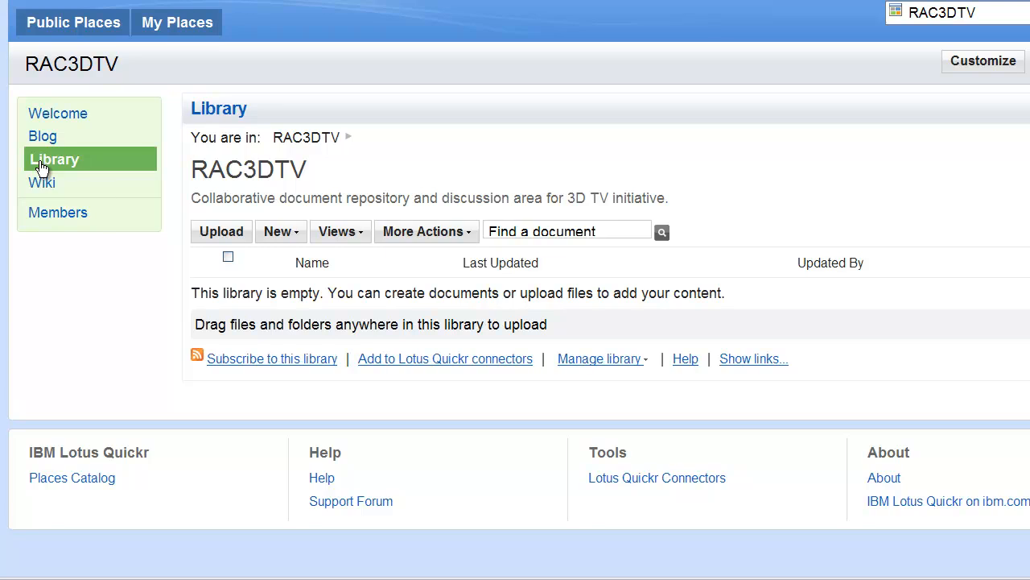
pyautogui.click(295, 234)
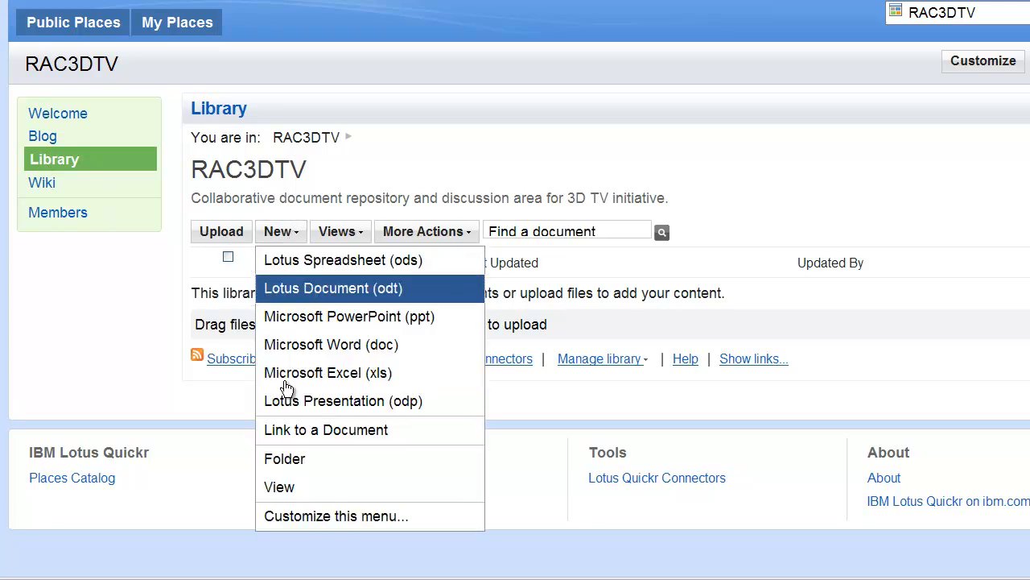
pyautogui.click(287, 457)
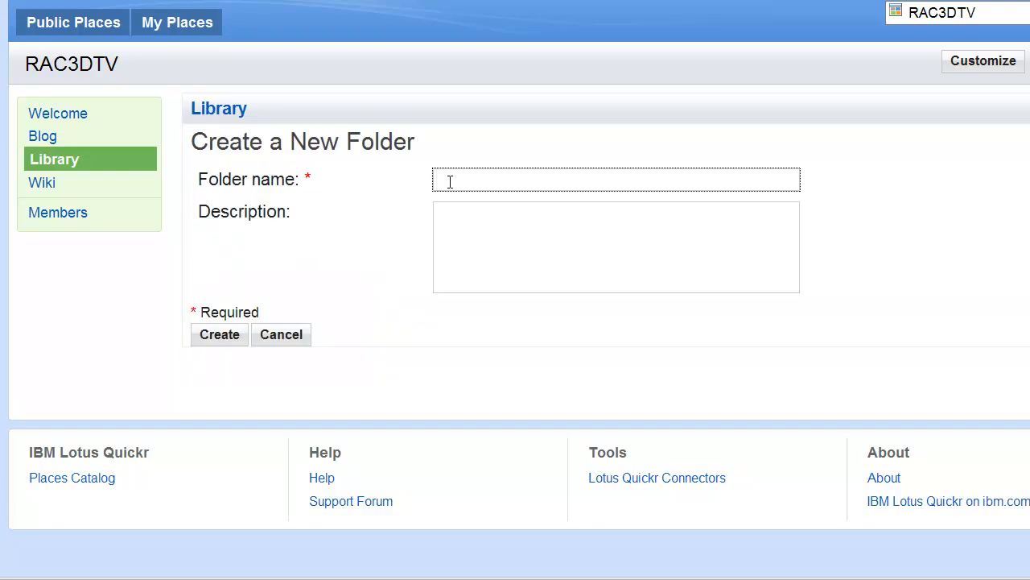
pyautogui.write('Market Analysis')
pyautogui.click(216, 341)
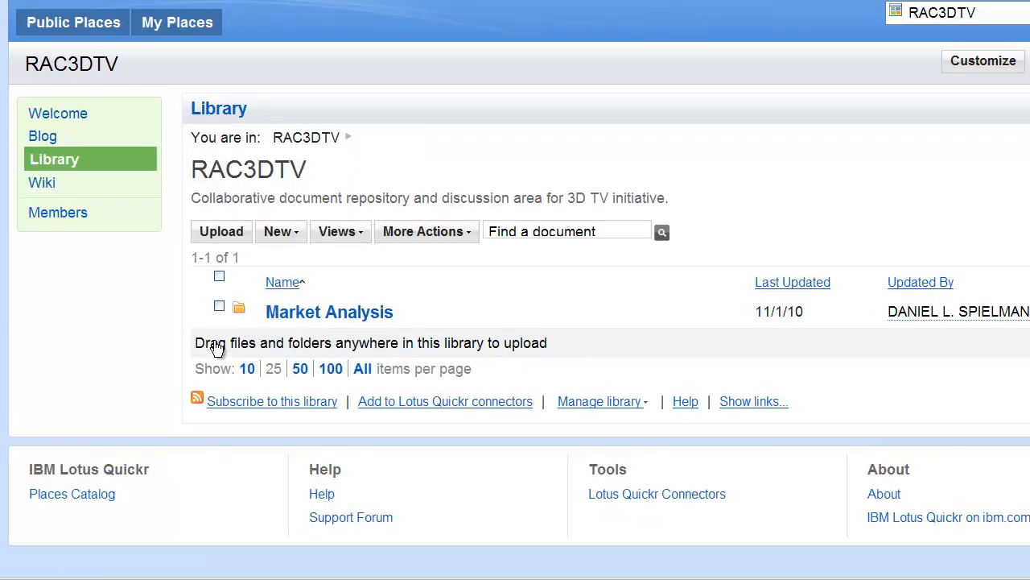
# - Create a second library folder named Product Selection
pyautogui.click(298, 235)
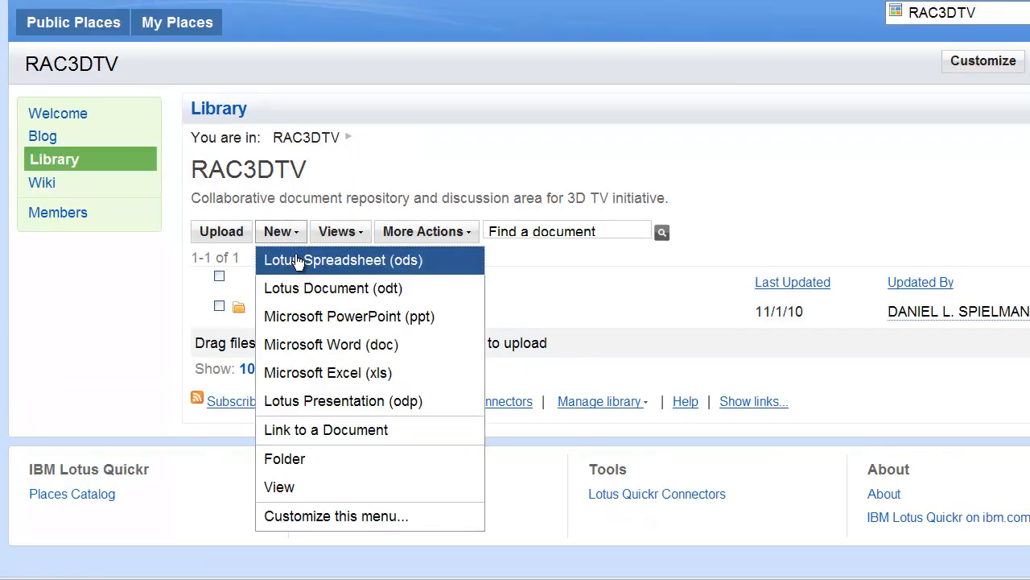
pyautogui.click(297, 464)
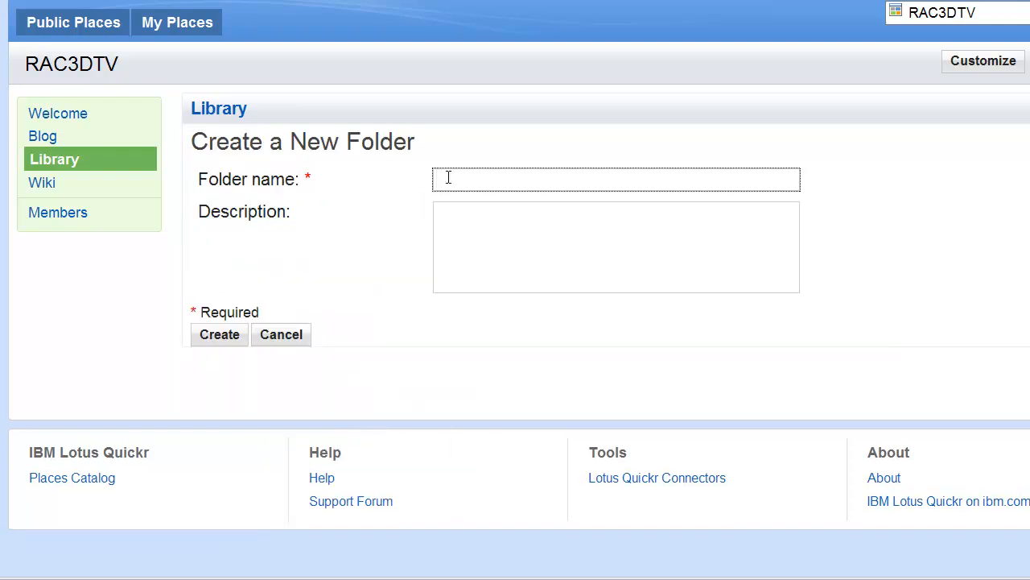
pyautogui.write('Product Selection')
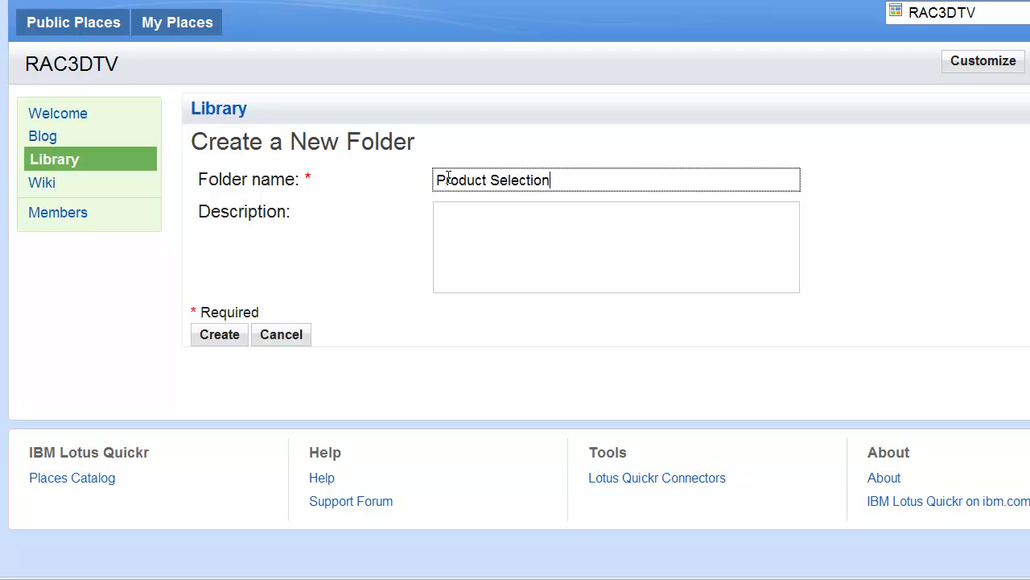
pyautogui.click(232, 335)
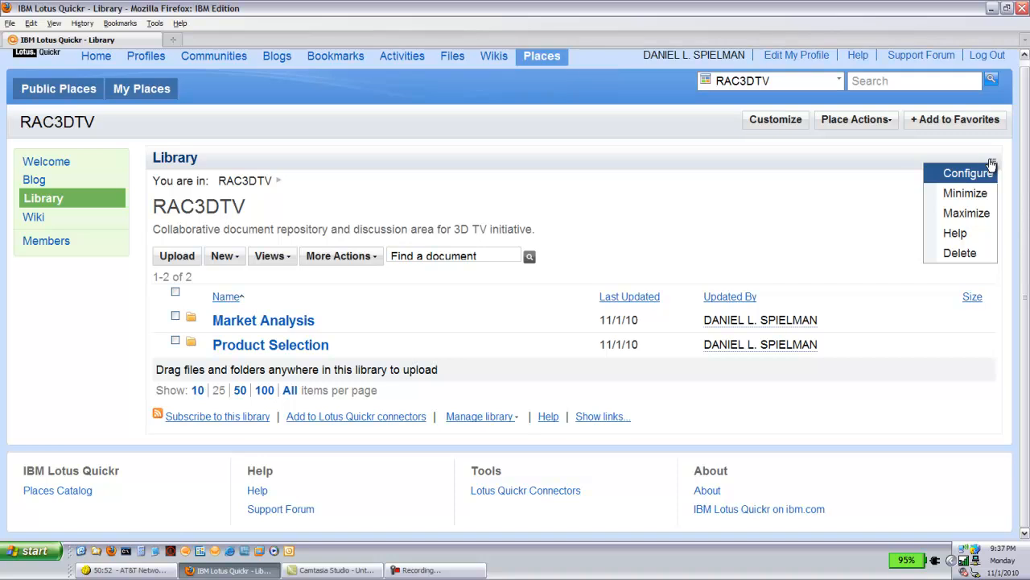
# - Configure the library to show new-item indicators, allow Rich Text Editor files, and copy on drag and drop
pyautogui.click(975, 175)
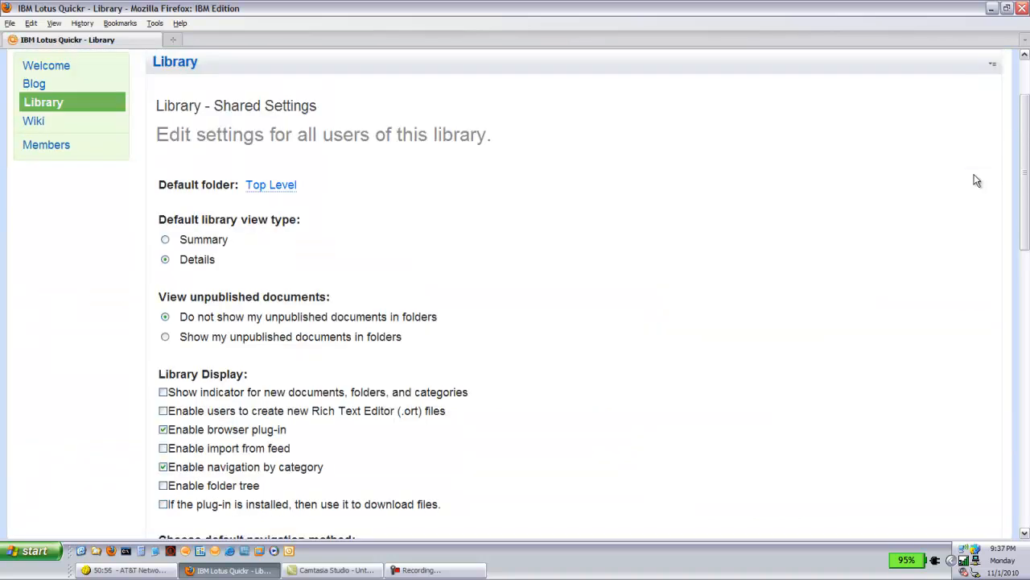
pyautogui.click(163, 393)
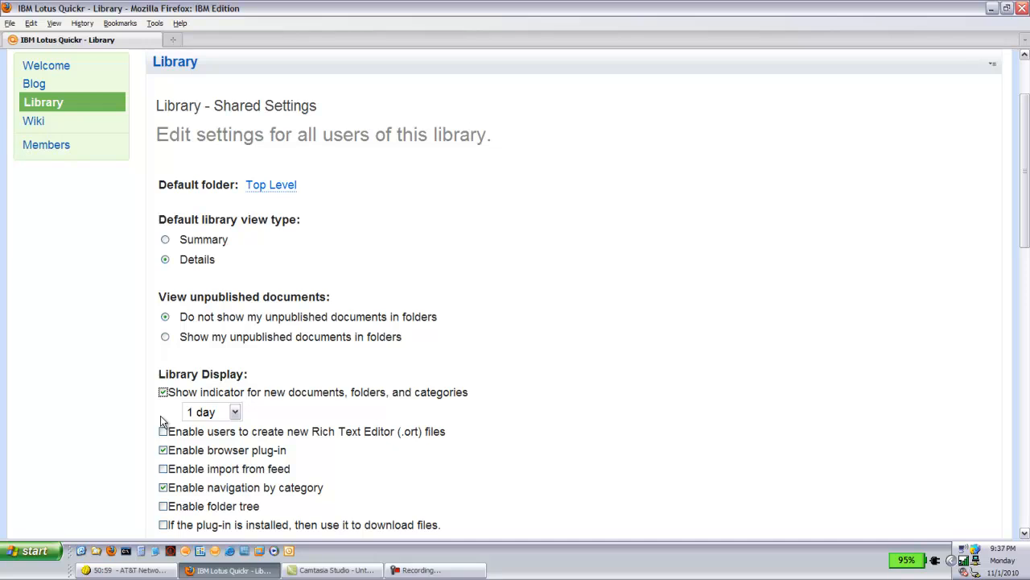
pyautogui.click(163, 431)
pyautogui.click(1027, 457)
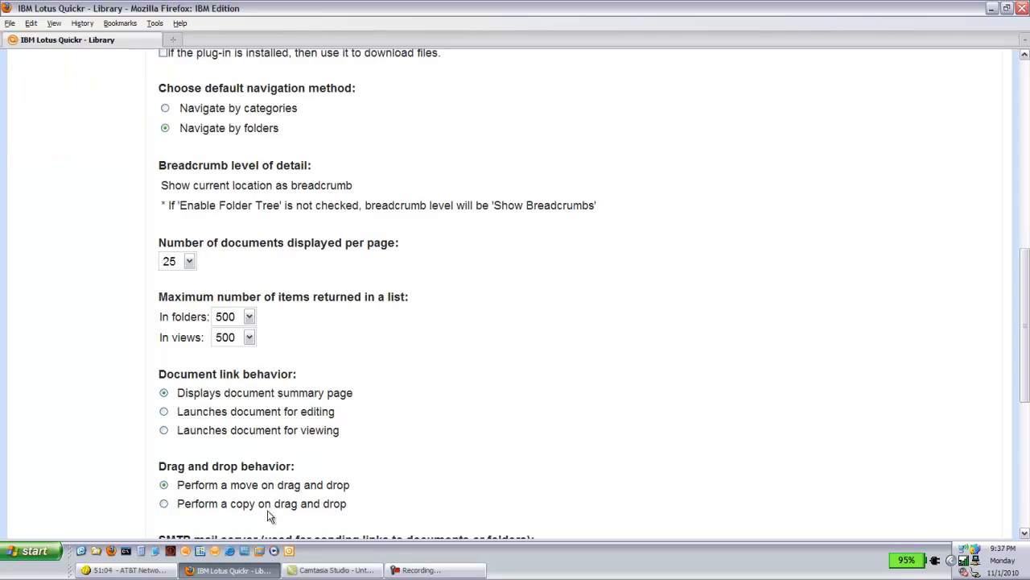
pyautogui.click(164, 505)
pyautogui.click(1027, 497)
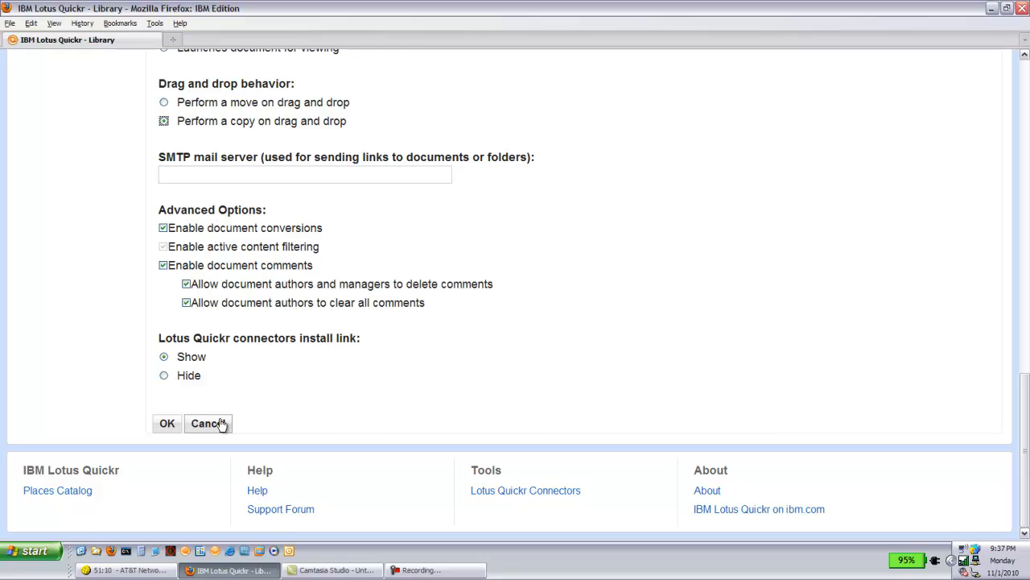
pyautogui.click(167, 424)
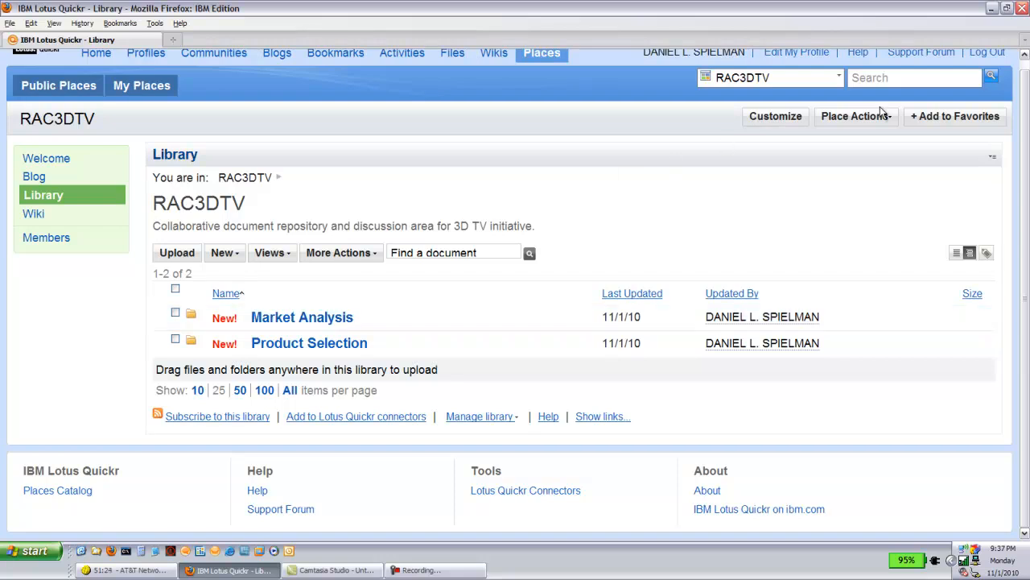
# - Add the place to favorites and open its role management
pyautogui.click(933, 120)
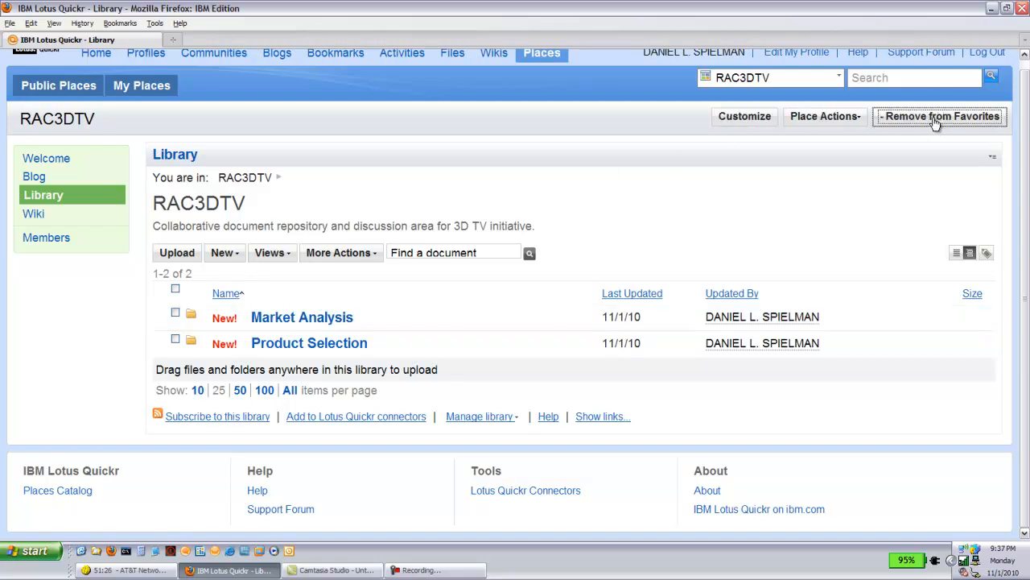
pyautogui.click(862, 120)
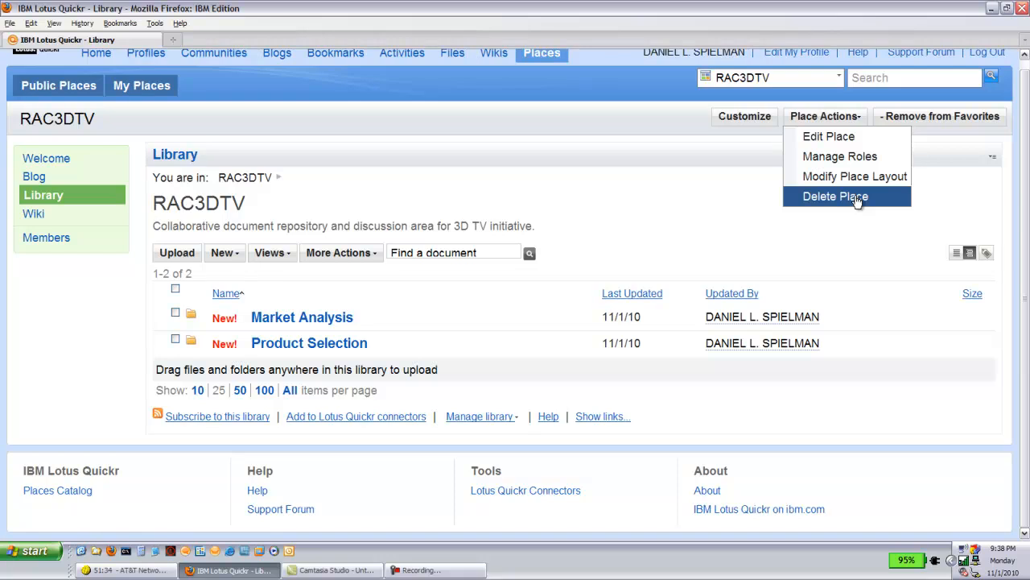
pyautogui.click(856, 157)
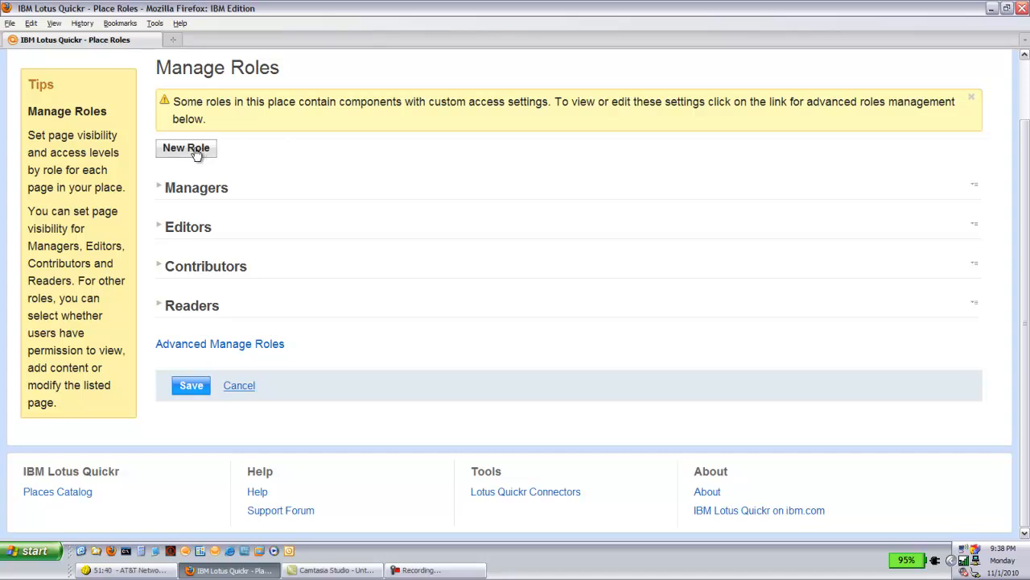
# - Review the Editors role's access level for each page, including the Library, and leave role management without saving
pyautogui.click(160, 229)
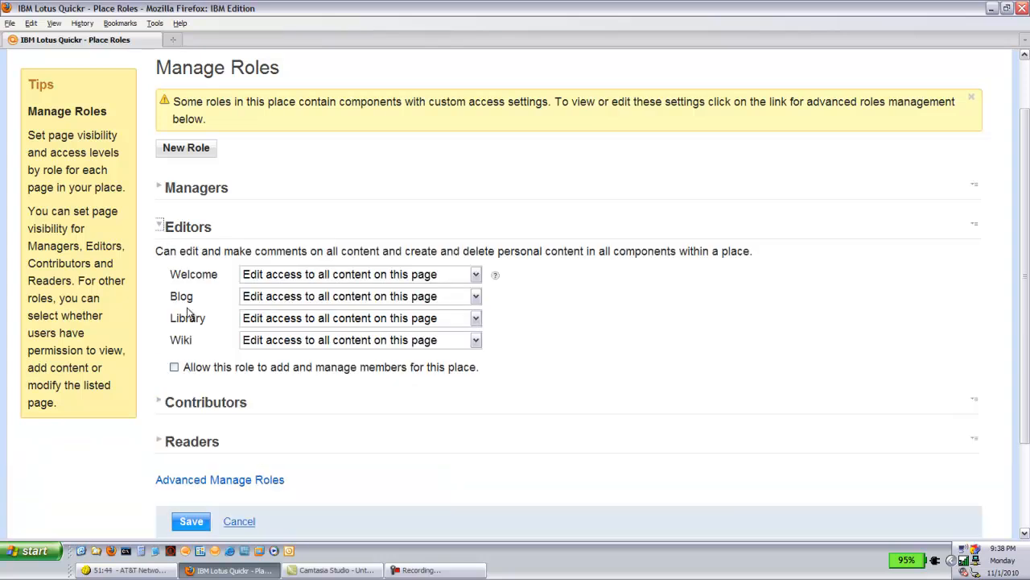
pyautogui.click(475, 320)
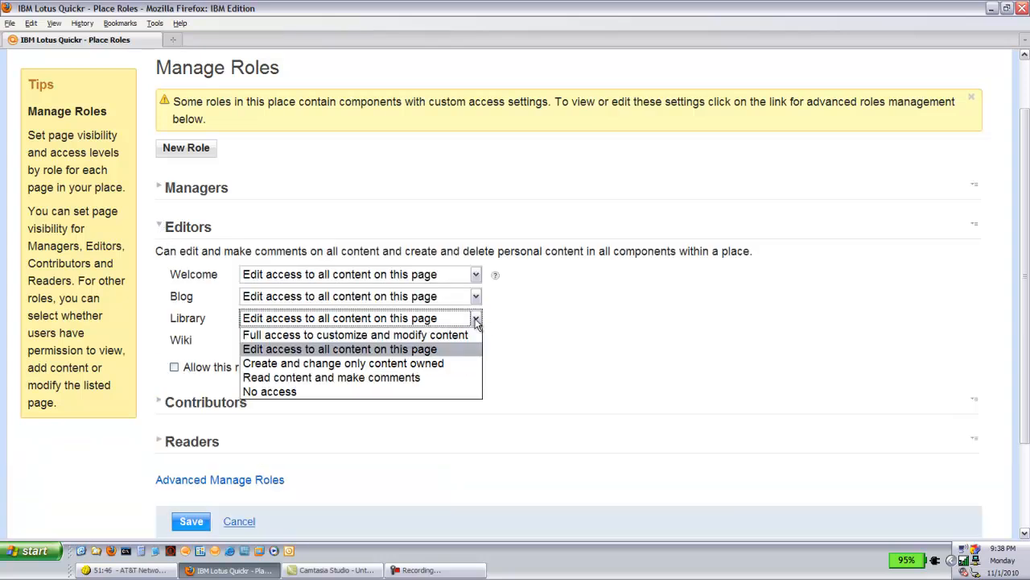
pyautogui.click(435, 353)
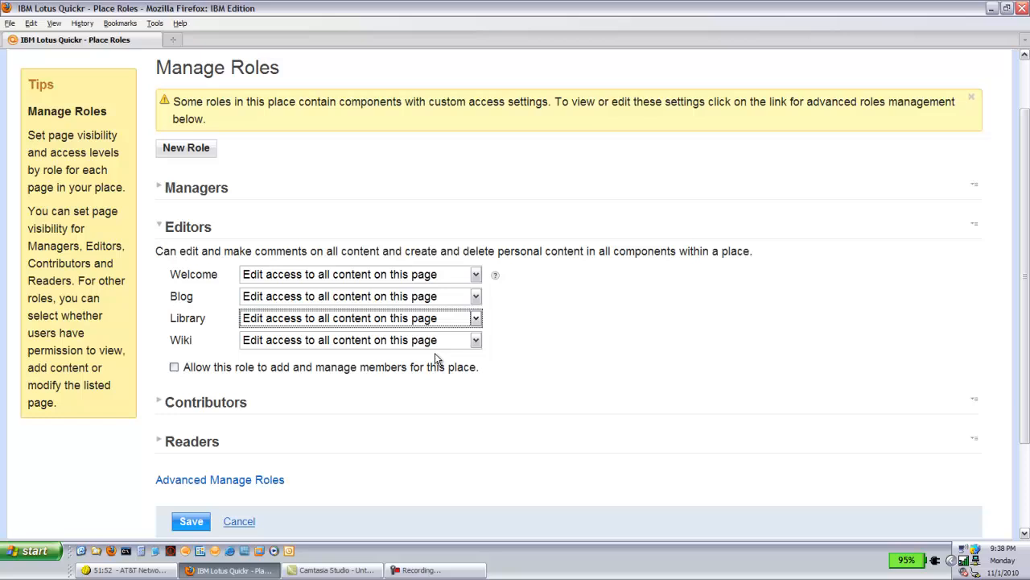
pyautogui.click(239, 521)
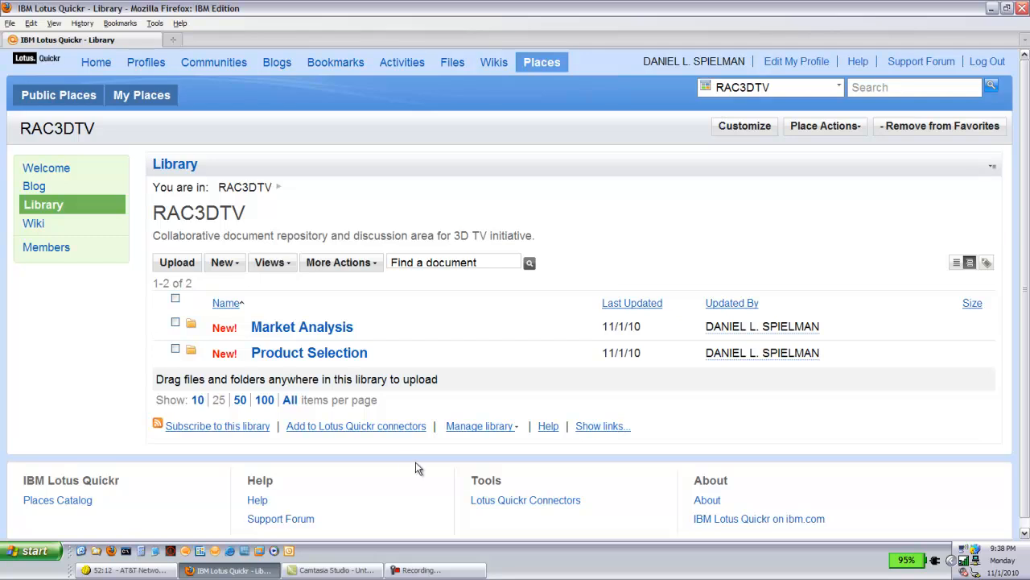
# - Create a new library document type titled Workflow Example with description "demonstrate workflow approvals for publishing content to library"
pyautogui.click(516, 429)
pyautogui.moveTo(643, 472)
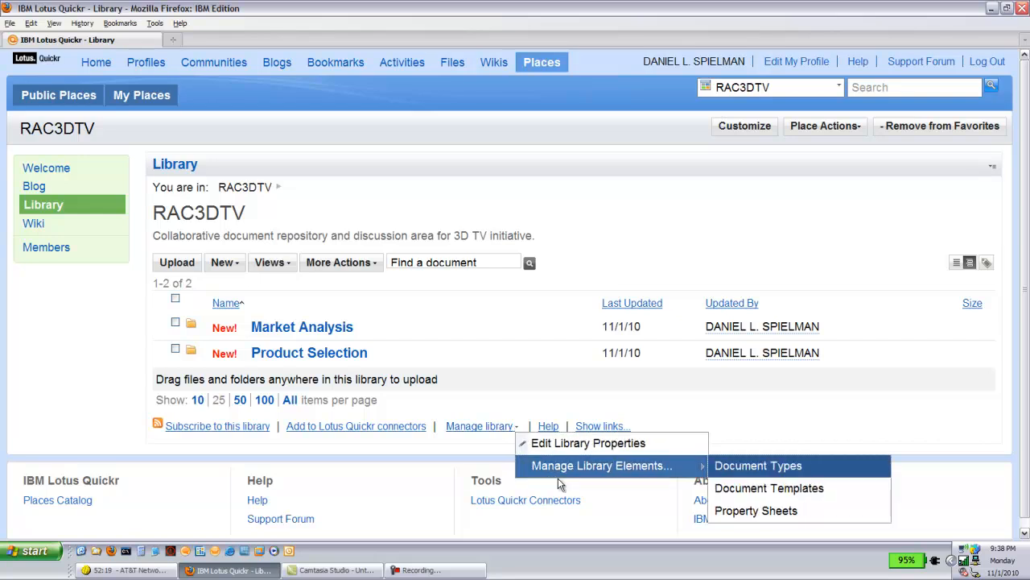
pyautogui.click(719, 465)
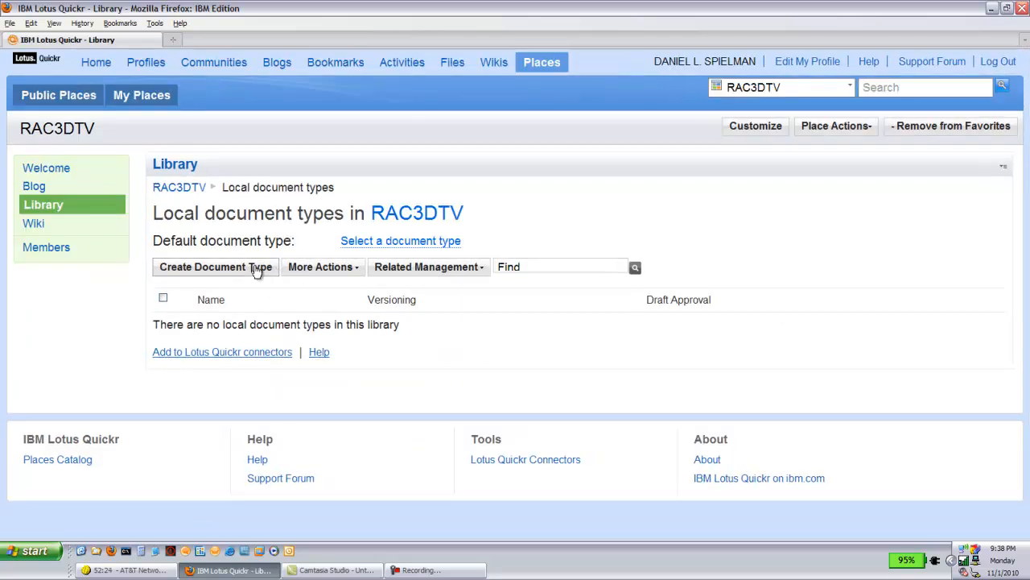
pyautogui.click(263, 269)
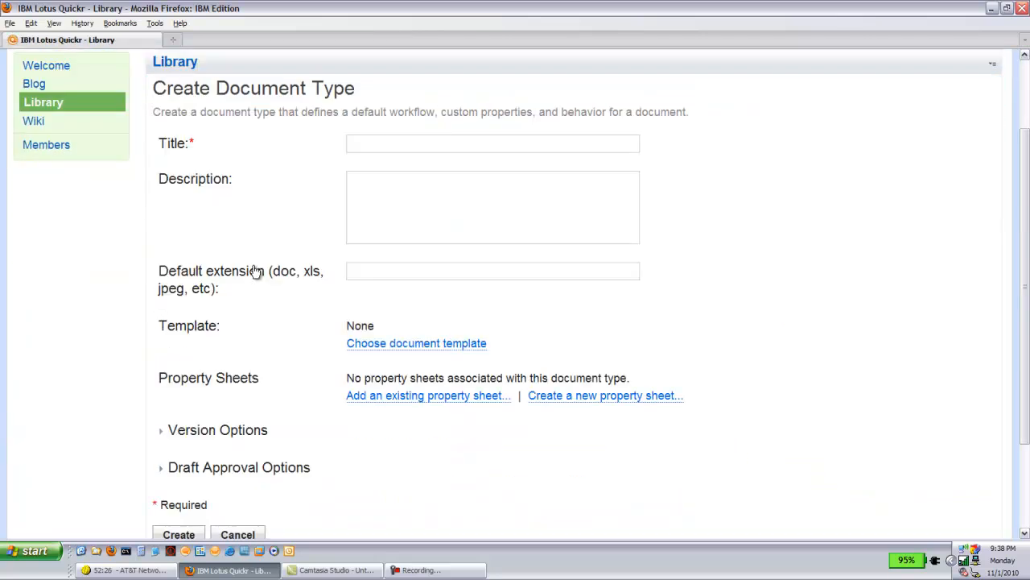
pyautogui.write('Work')
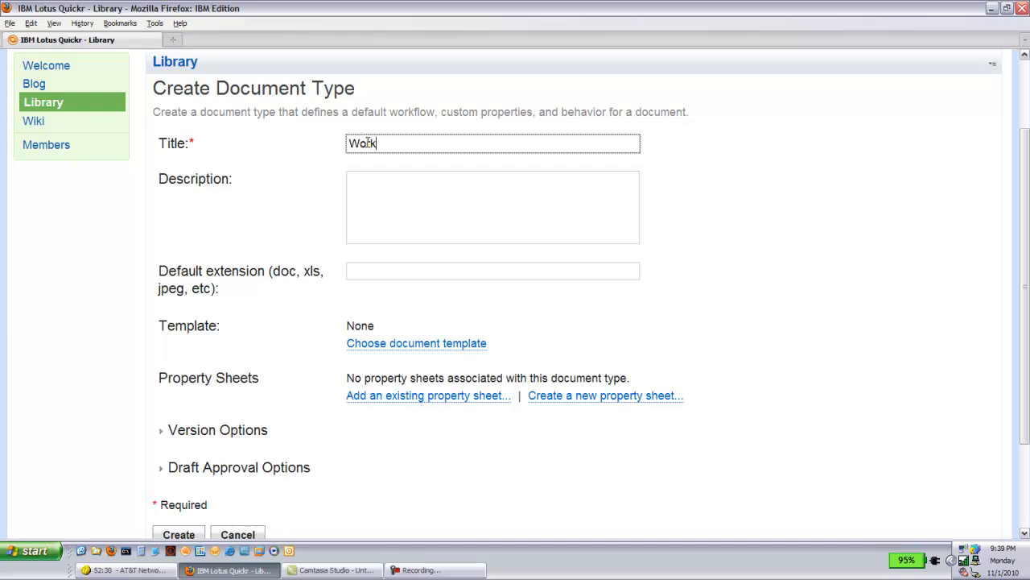
pyautogui.write('flow Example')
pyautogui.press('Tab')
pyautogui.write('demonstrate work')
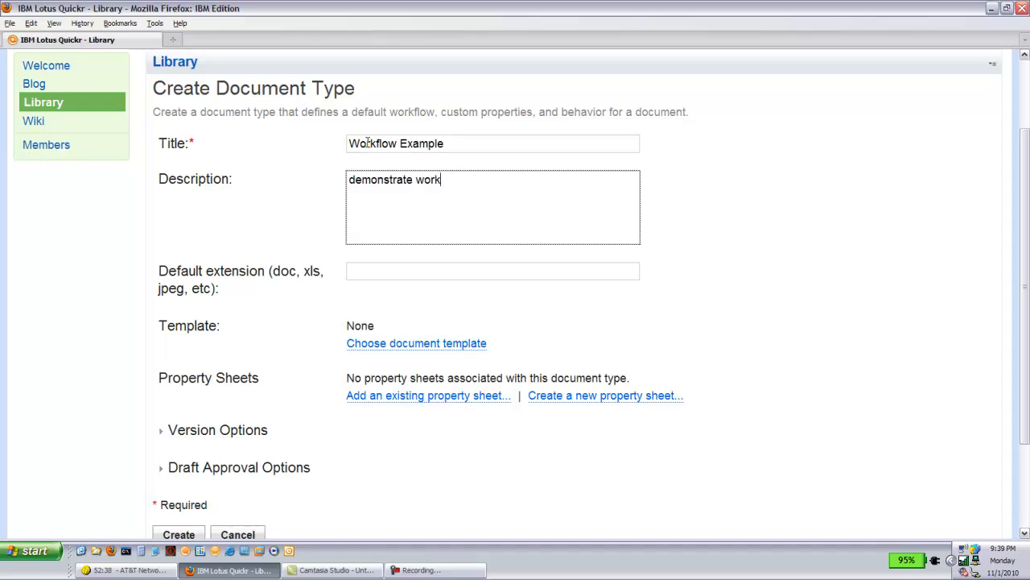
pyautogui.write('flow approvals for publishe')
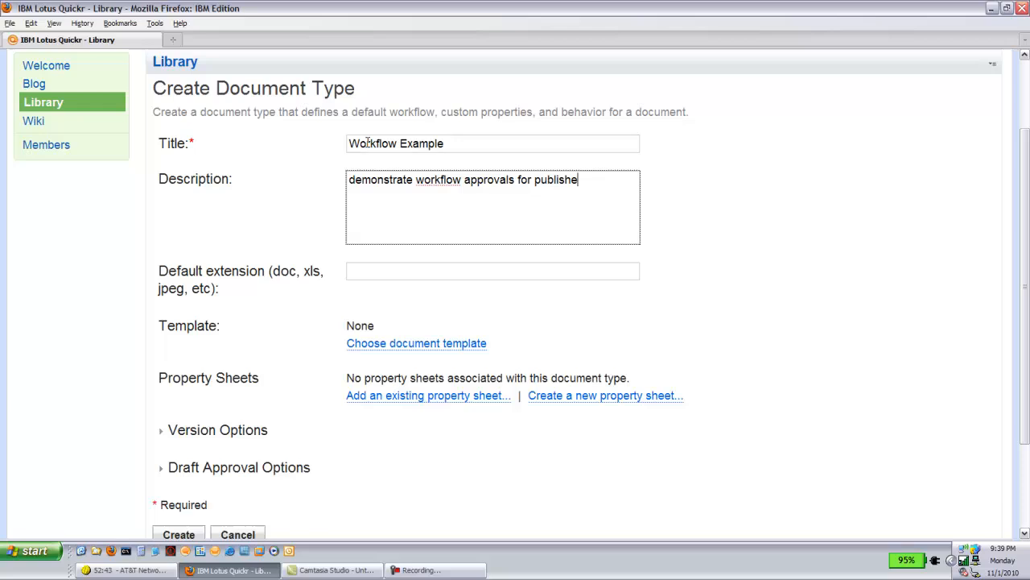
pyautogui.press('BackSpace')
pyautogui.write('ing content to library')
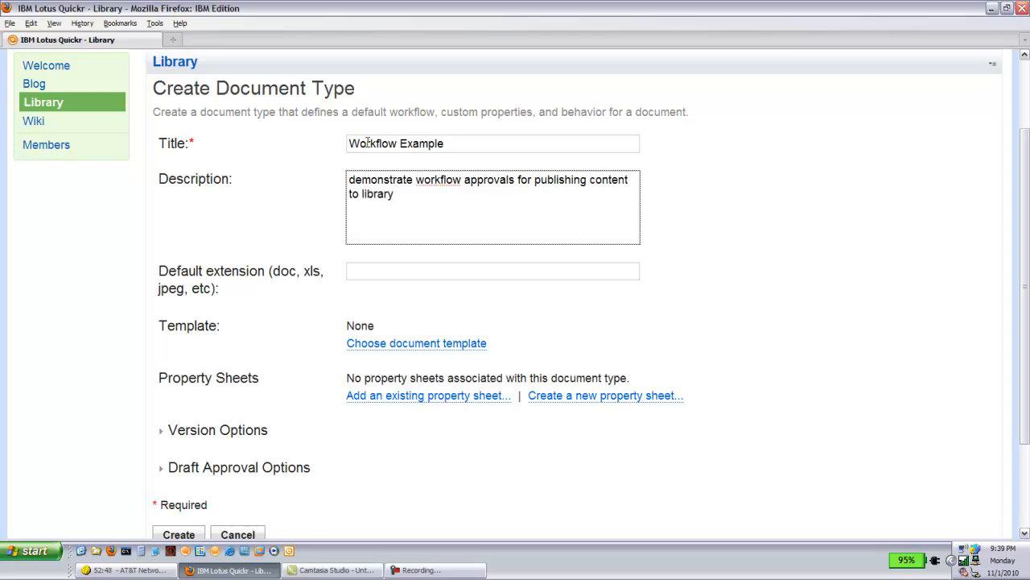
pyautogui.click(368, 142)
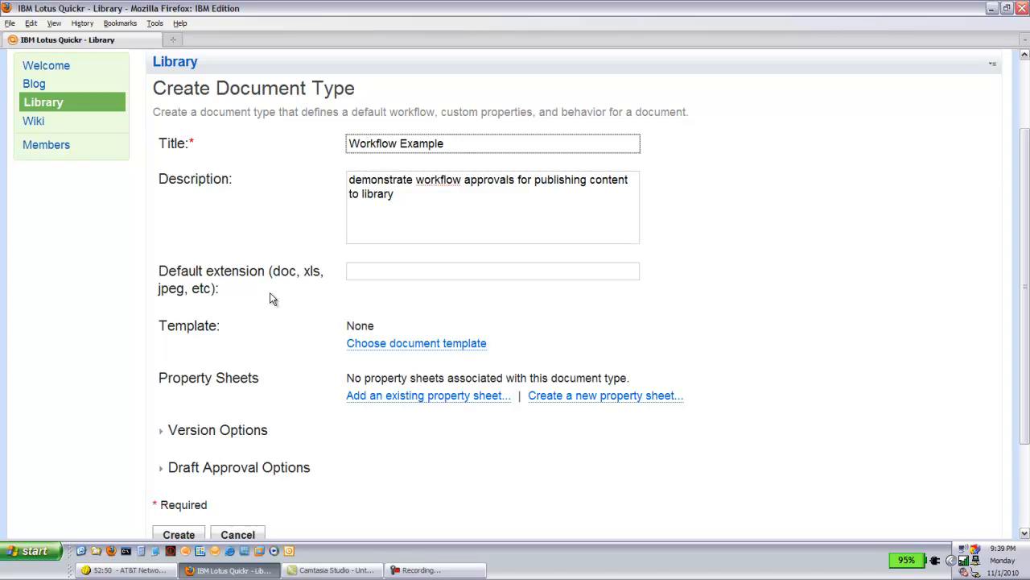
# - Keep document versioning enabled and set the draft approval option to Serial (approval required in sequence)
pyautogui.click(164, 438)
pyautogui.click(351, 466)
pyautogui.click(161, 521)
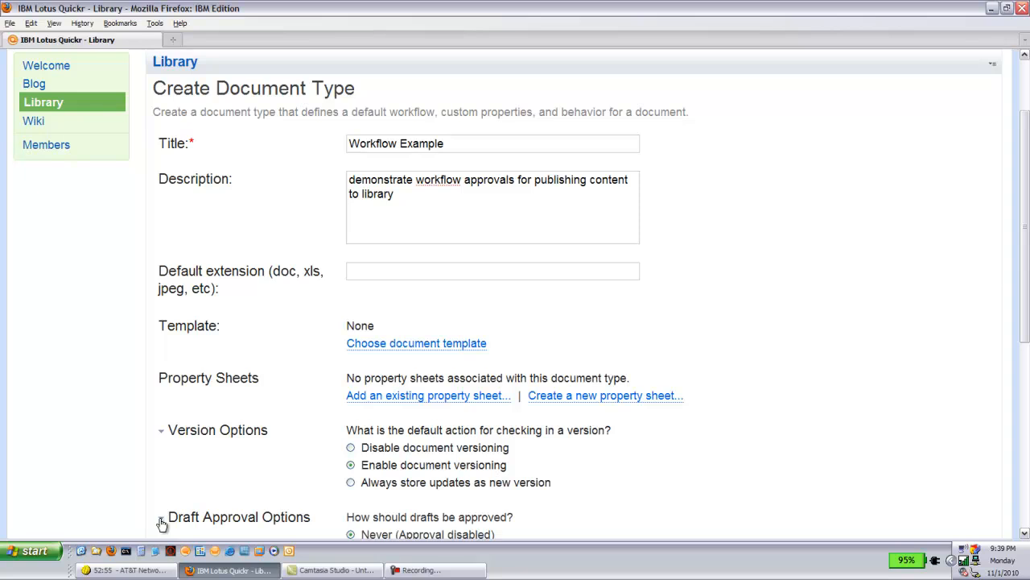
pyautogui.scroll(-8, 706, 483)
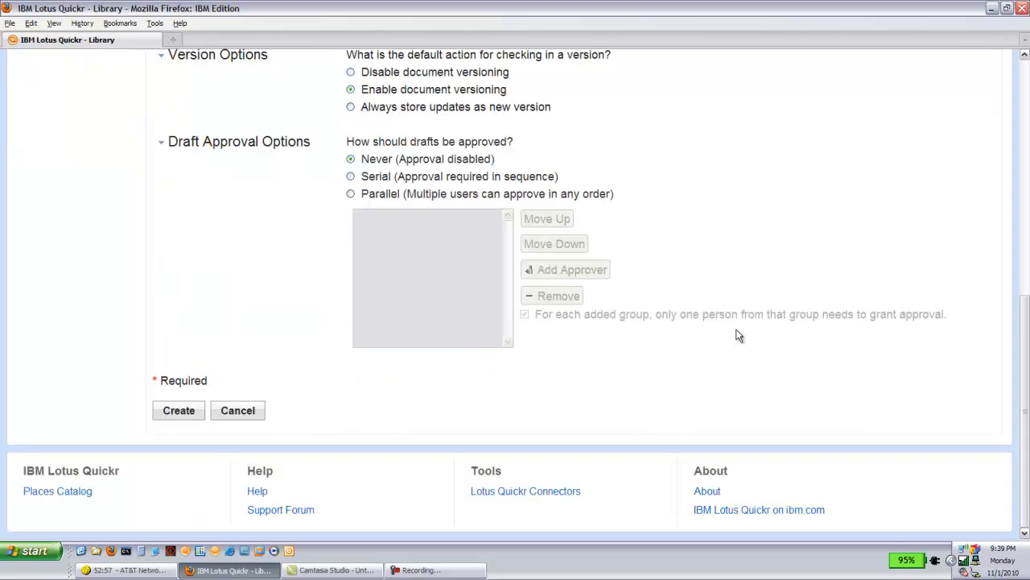
pyautogui.click(351, 176)
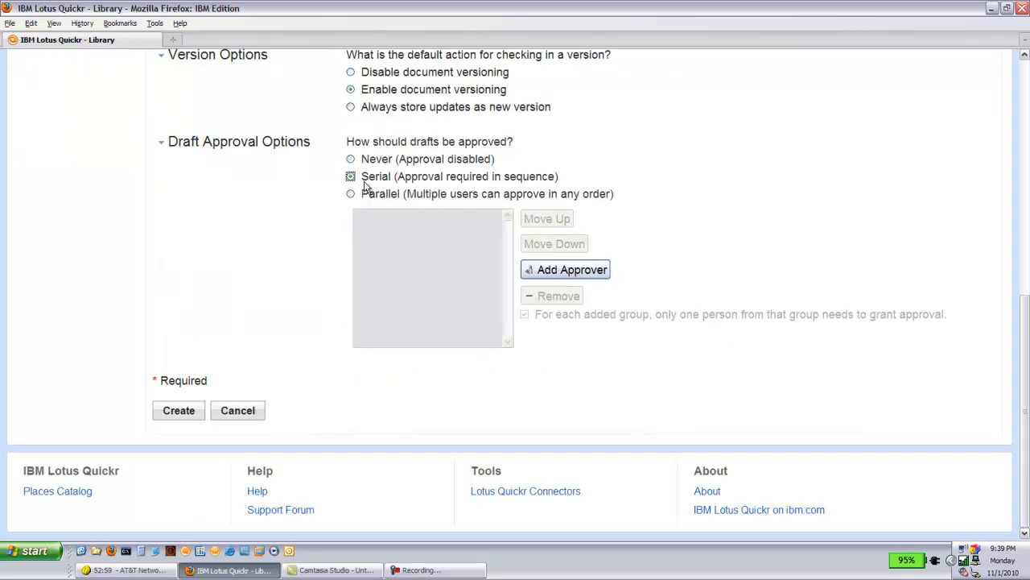
# - Add the place owner as the draft approver through a directory search by last name, then create the document type
pyautogui.click(574, 272)
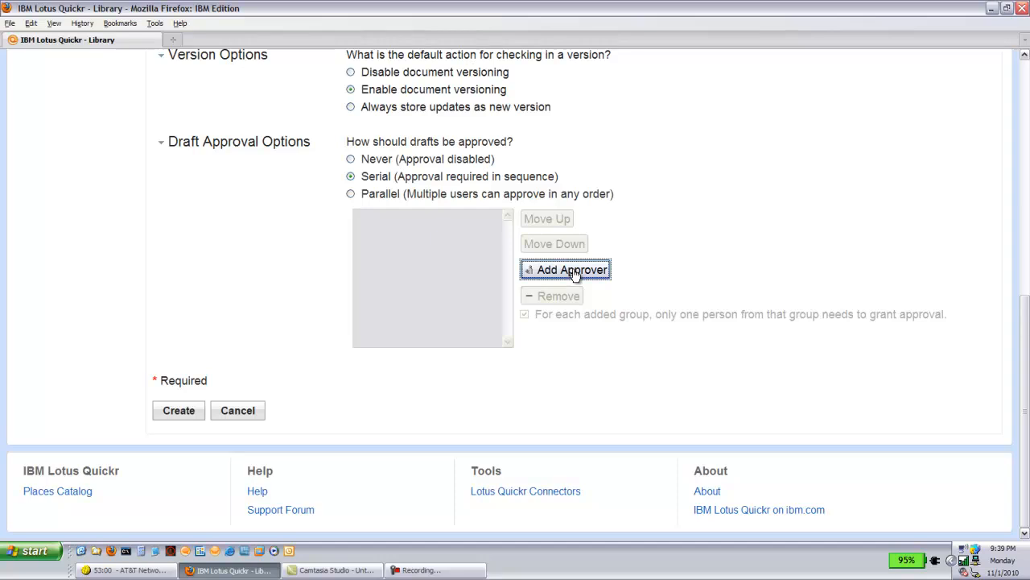
pyautogui.click(572, 271)
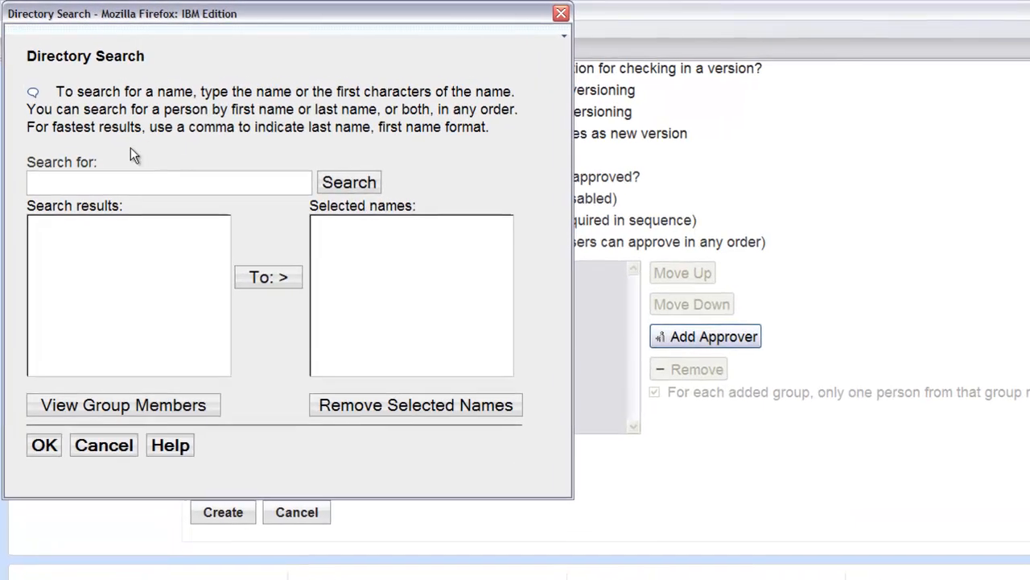
pyautogui.click(139, 149)
pyautogui.write('Spielman')
pyautogui.press('BackSpace')
pyautogui.press('BackSpace')
pyautogui.write('man')
pyautogui.click(348, 186)
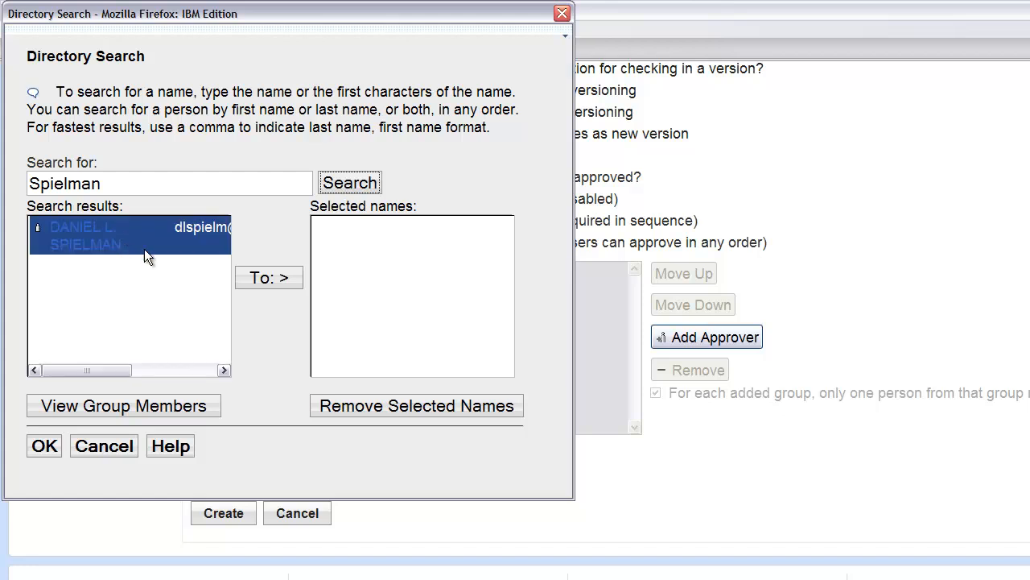
pyautogui.click(259, 277)
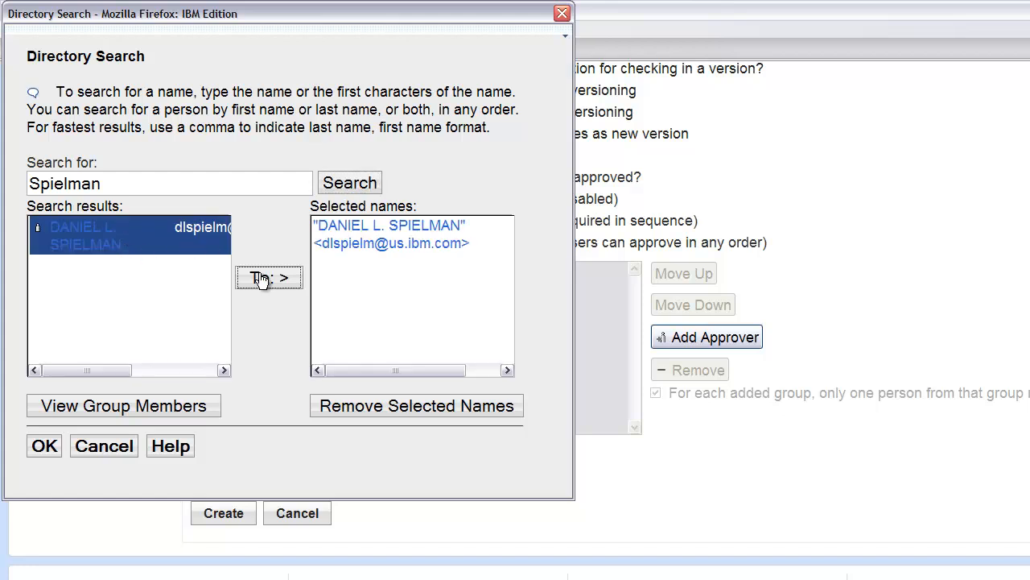
pyautogui.click(41, 449)
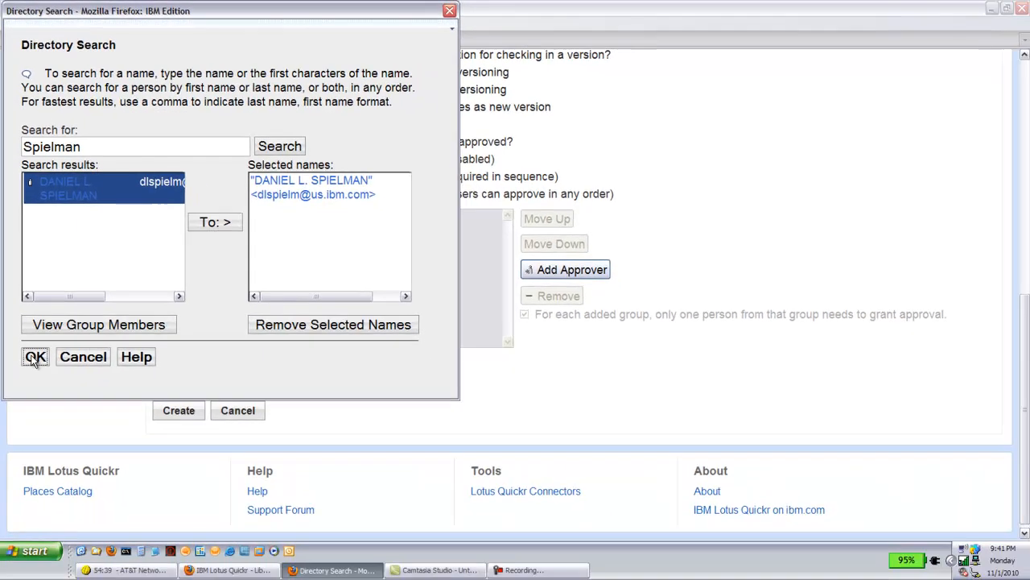
pyautogui.click(179, 417)
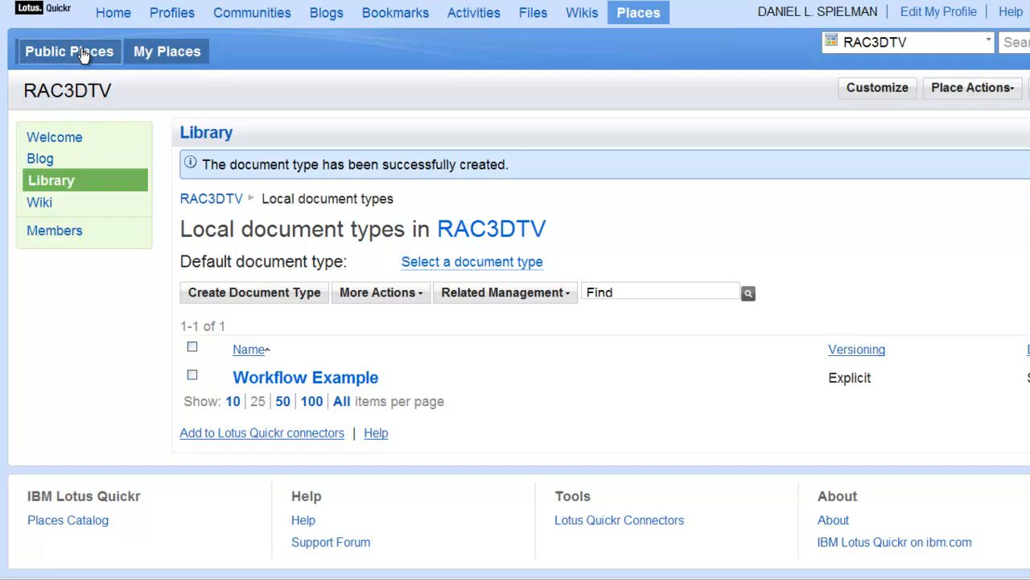
# - Browse the Public Places catalog and open the reynout demoplace place
pyautogui.click(83, 55)
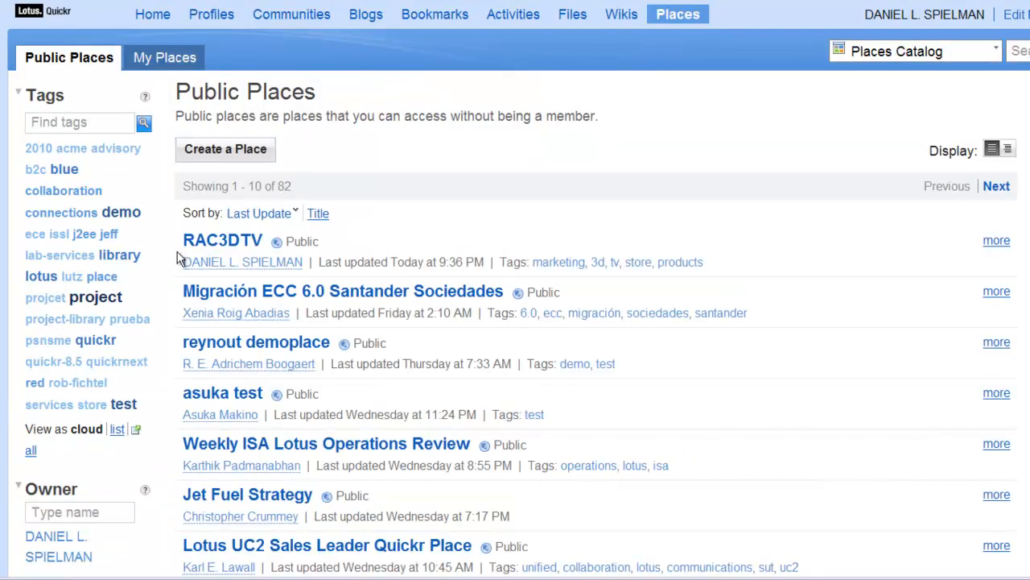
pyautogui.click(223, 348)
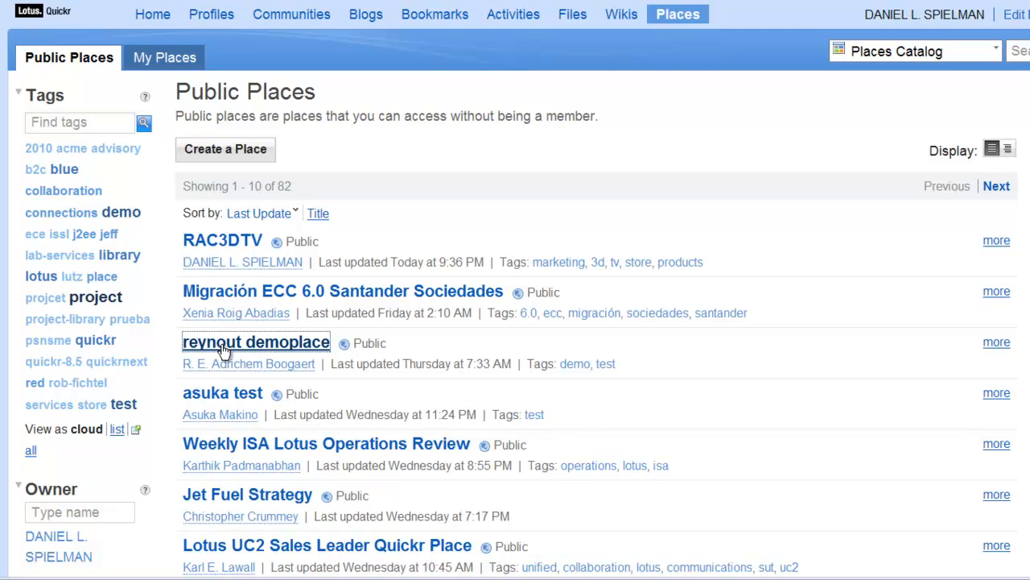